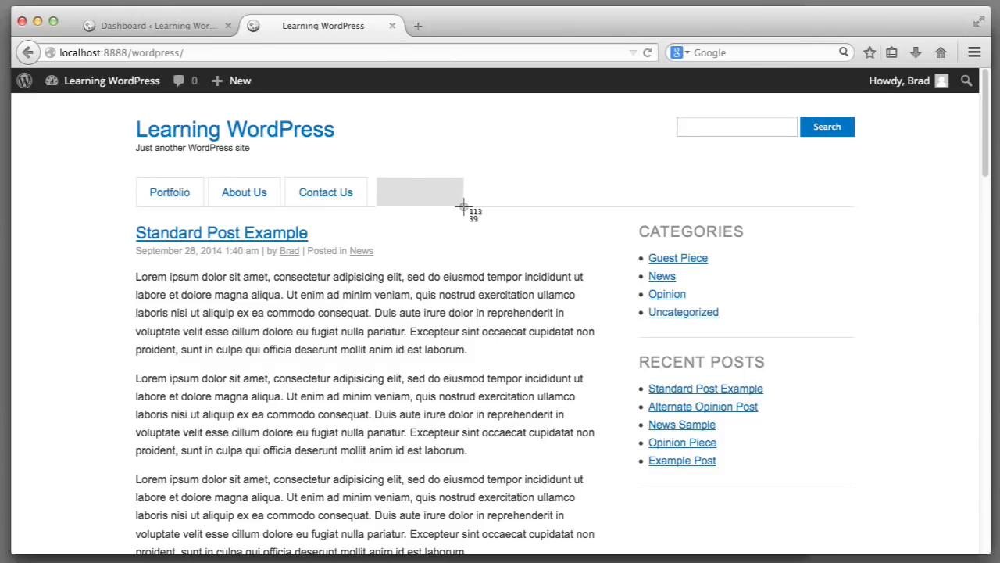
pyautogui.moveTo(464, 206); pyautogui.dragTo(463, 206)
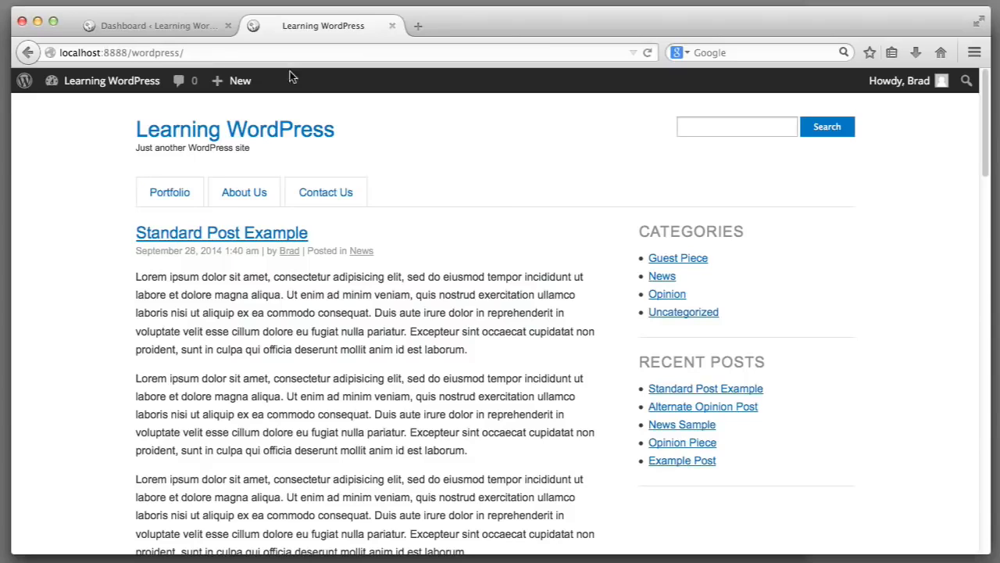
# Publish a new page titled Home with the text "Hello this is the homepage, welcome to the website! Hooray!".
pyautogui.click(147, 29)
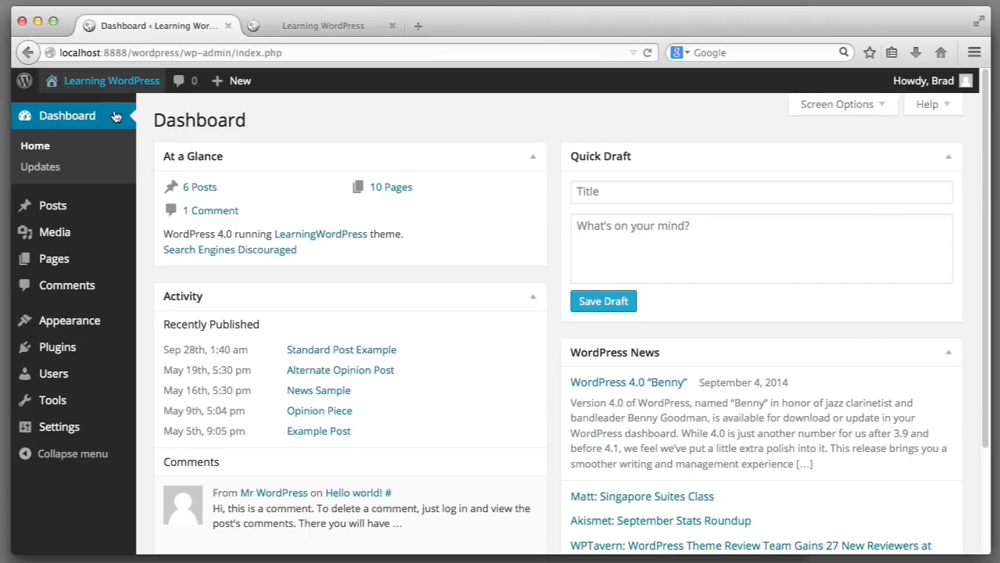
pyautogui.click(67, 263)
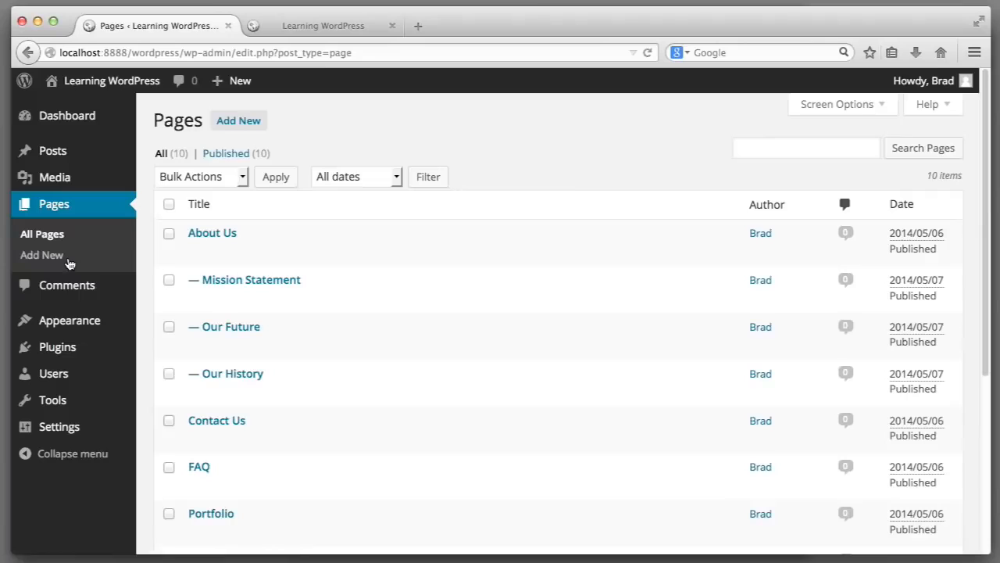
pyautogui.click(245, 122)
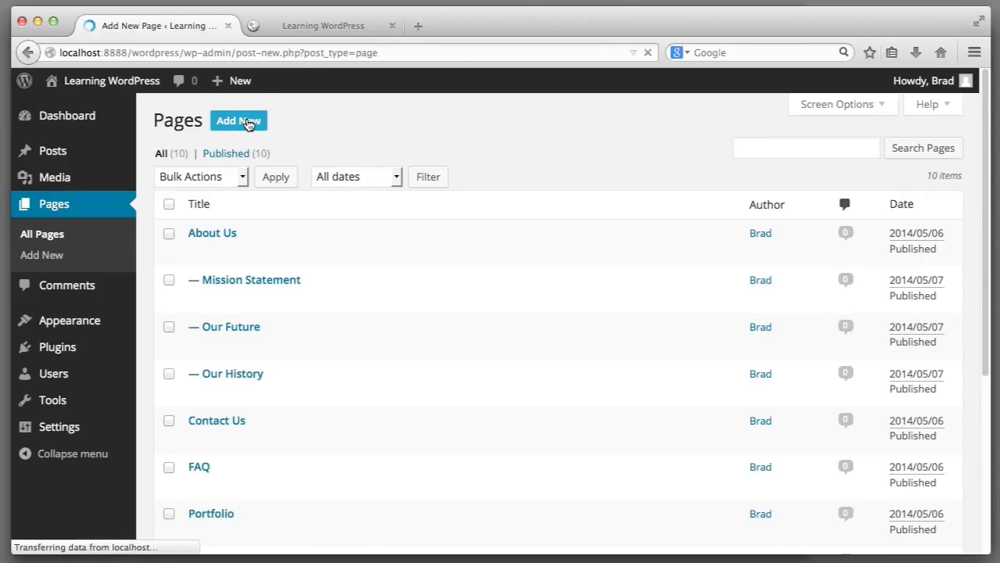
pyautogui.write('Home')
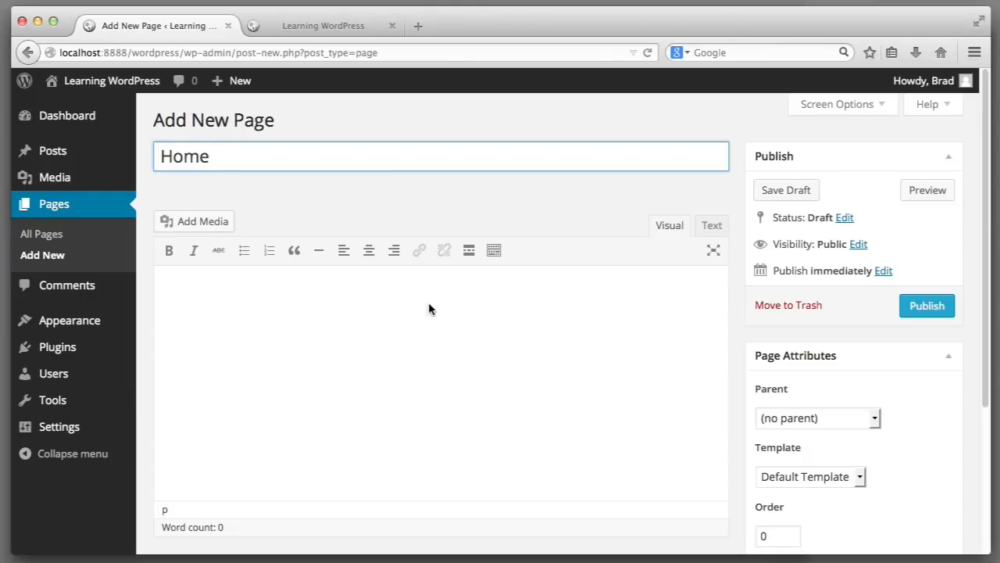
pyautogui.click(456, 383)
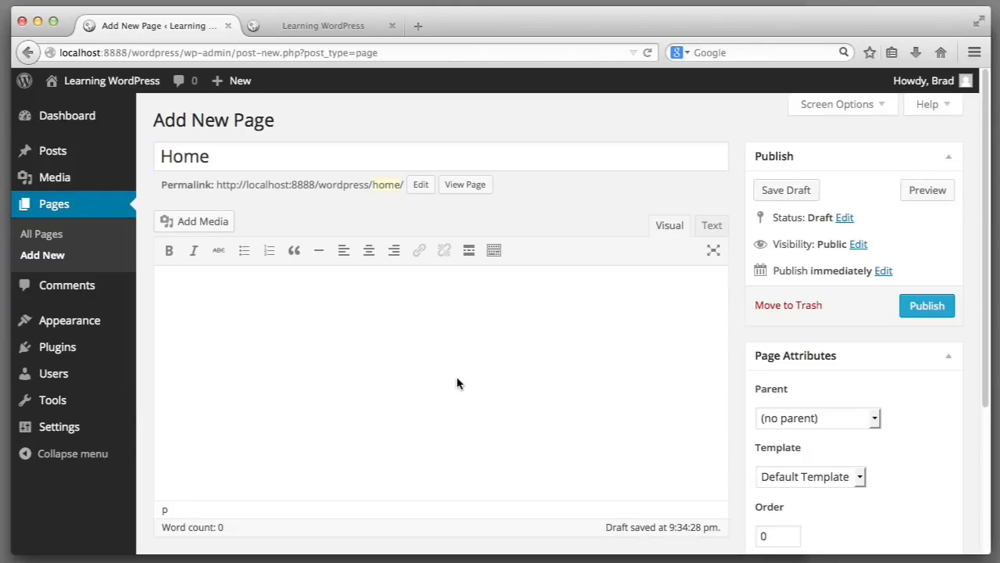
pyautogui.write('Hello this is the homepage, welc')
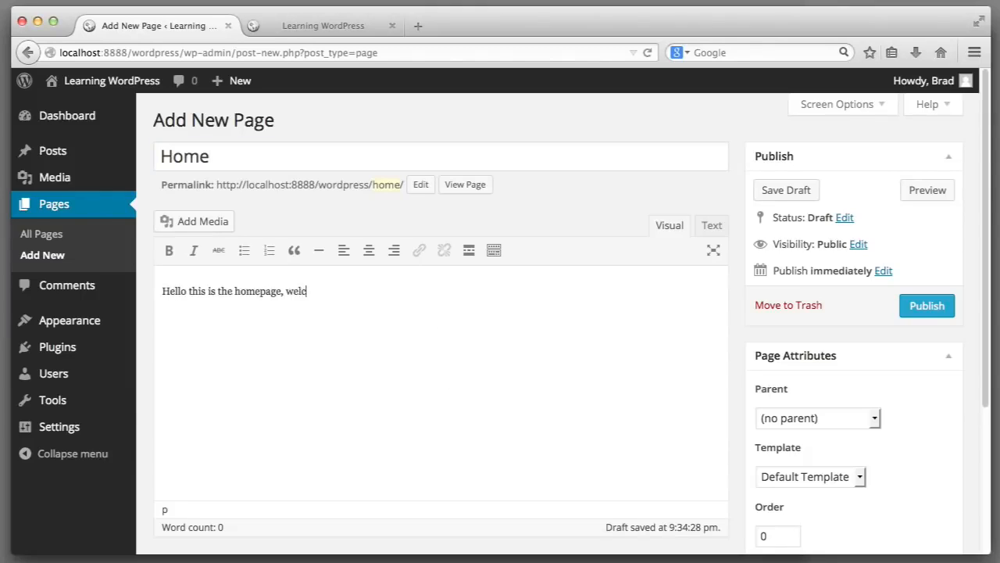
pyautogui.write('ome to the website! Hooray!')
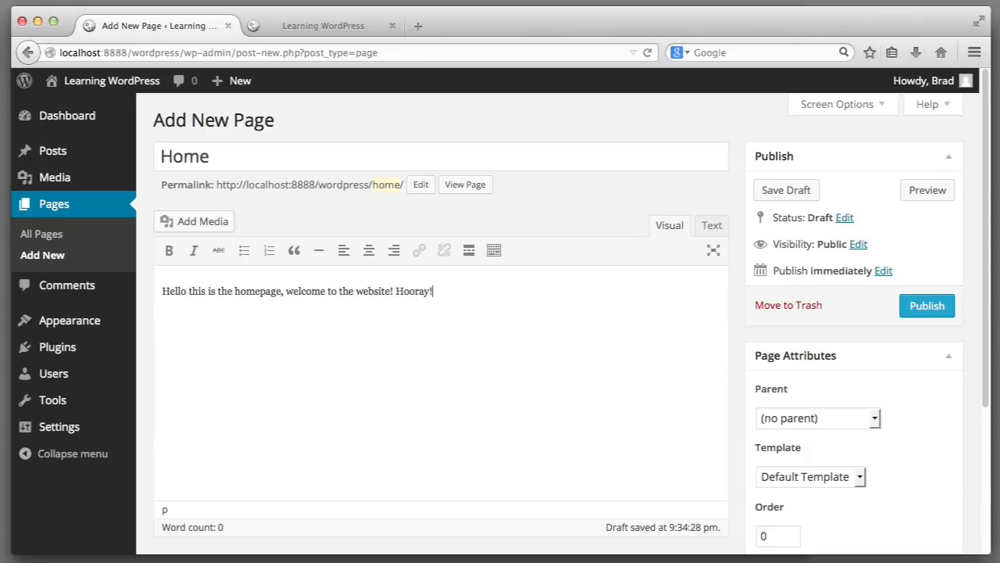
pyautogui.click(916, 306)
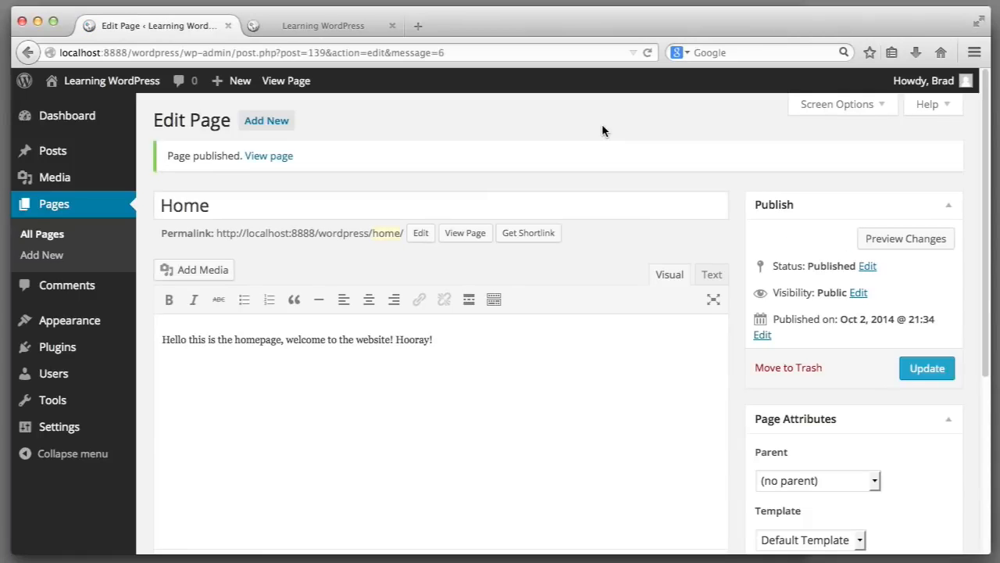
# Publish a new page titled Blog with its content left empty.
pyautogui.click(274, 121)
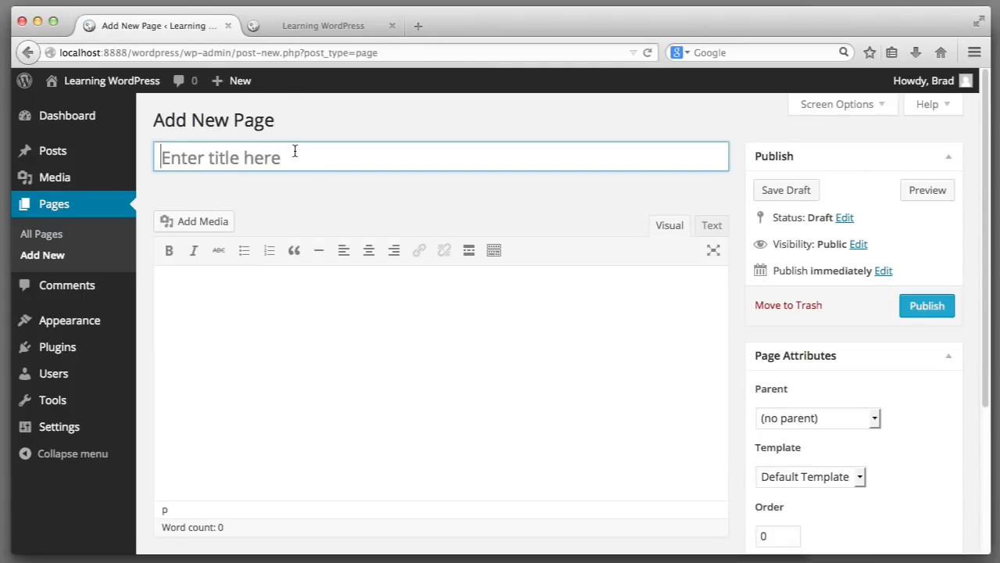
pyautogui.write('Blog')
pyautogui.press('BackSpace')
pyautogui.press('BackSpace')
pyautogui.press('BackSpace')
pyautogui.press('BackSpace')
pyautogui.write('News')
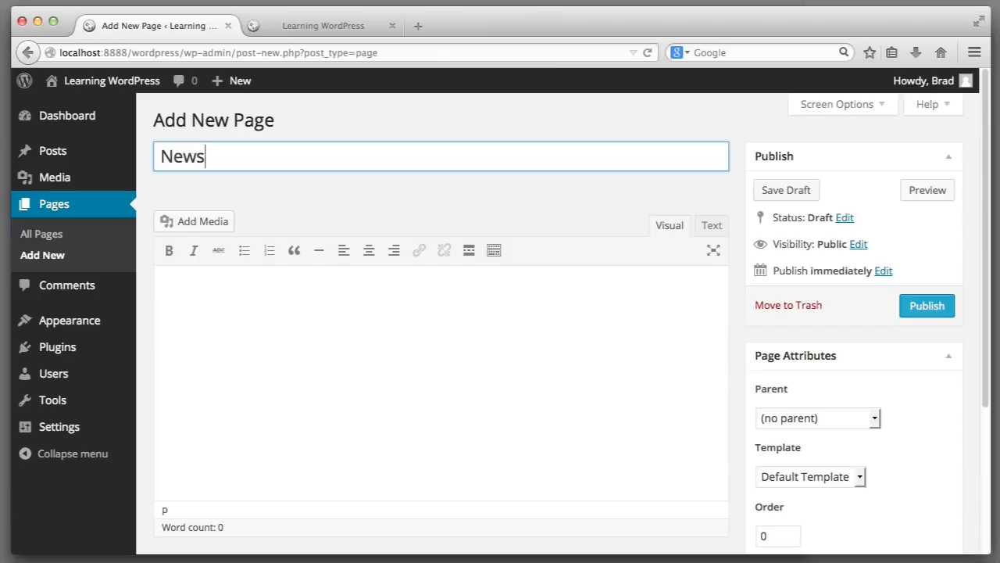
pyautogui.press('super+a')
pyautogui.write('Blog')
pyautogui.click(553, 369)
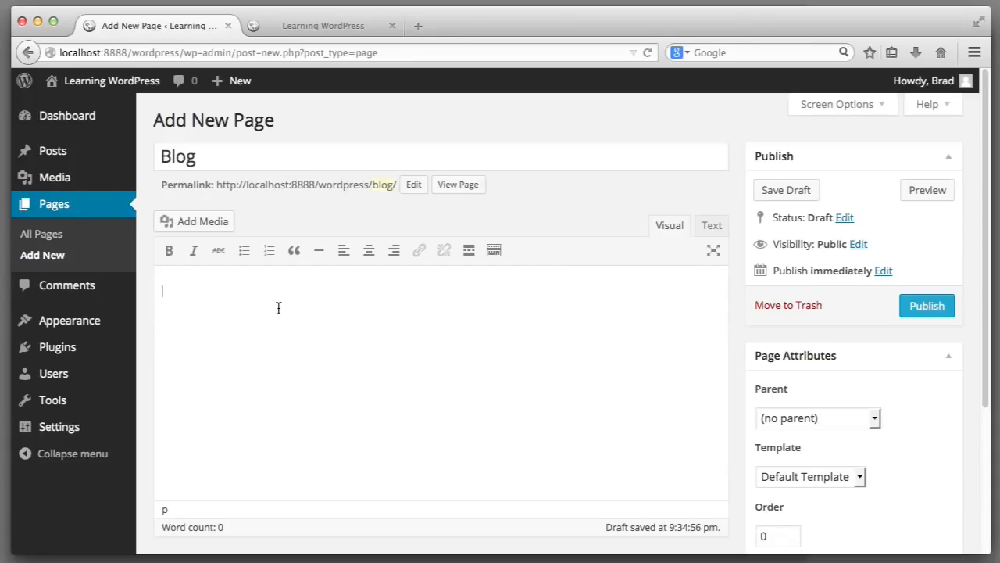
pyautogui.click(930, 306)
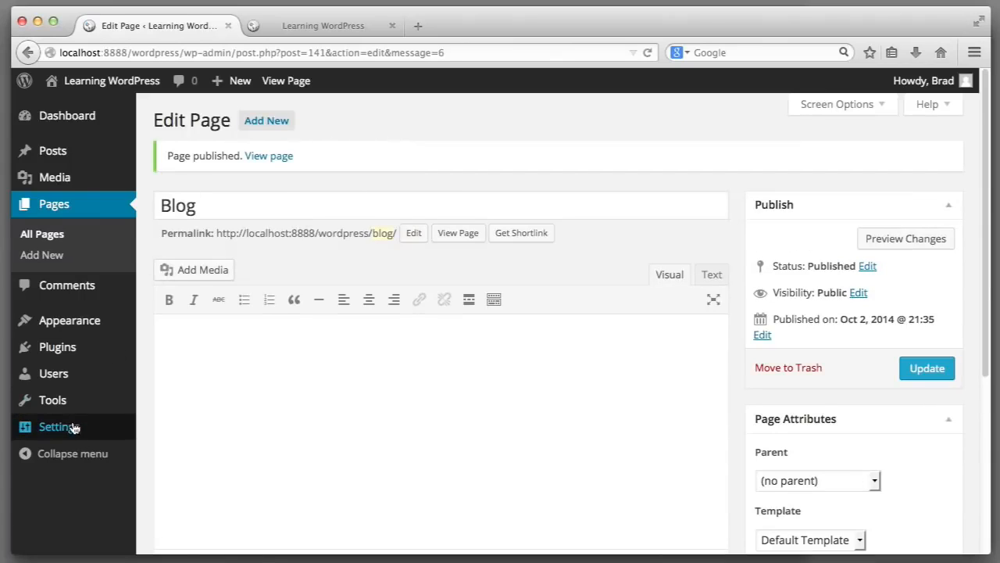
# In the Reading settings, make the front page a static page with Home as front page and Blog as posts page, and save.
pyautogui.moveTo(71, 430)
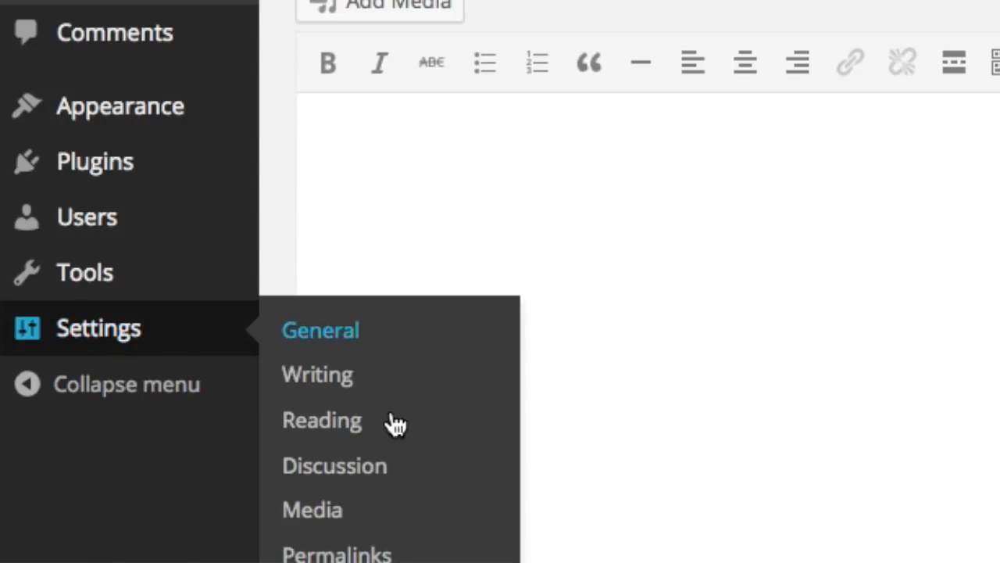
pyautogui.click(344, 423)
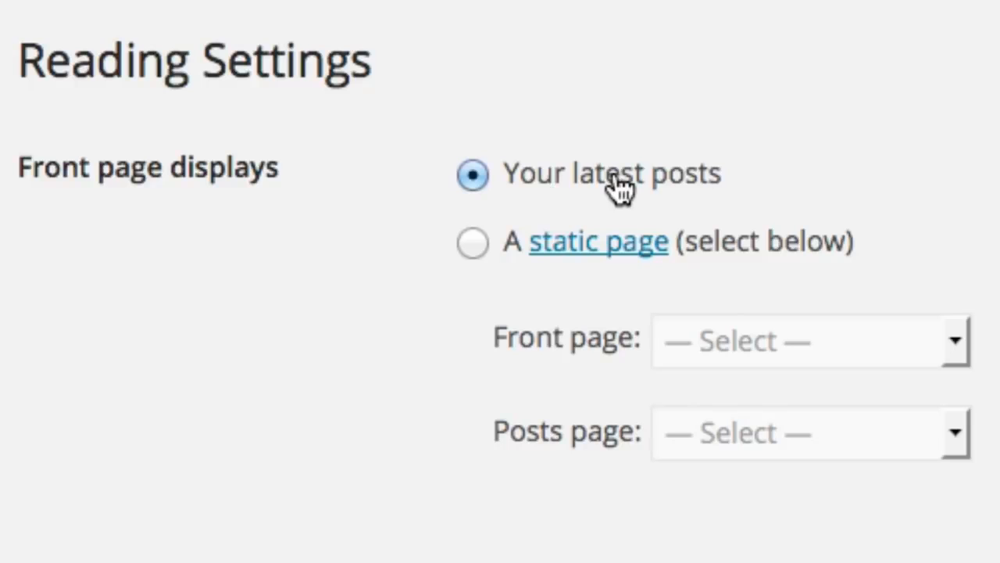
pyautogui.click(468, 247)
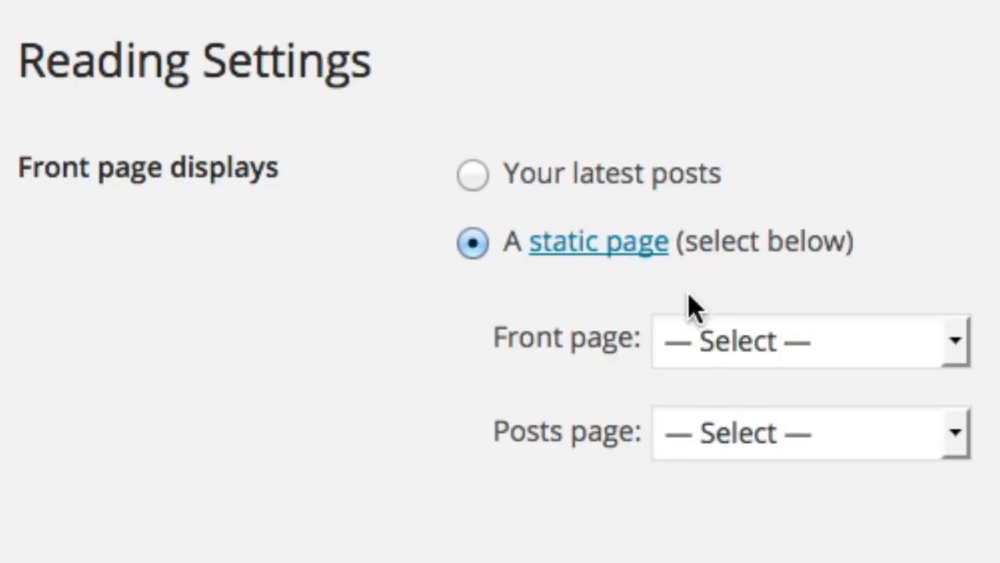
pyautogui.click(766, 342)
pyautogui.click(735, 561)
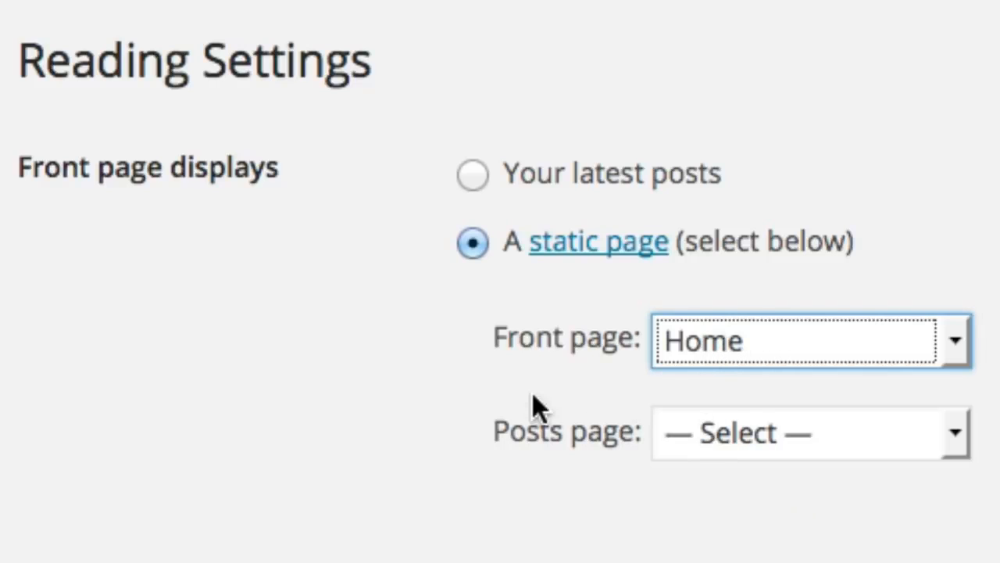
pyautogui.click(713, 432)
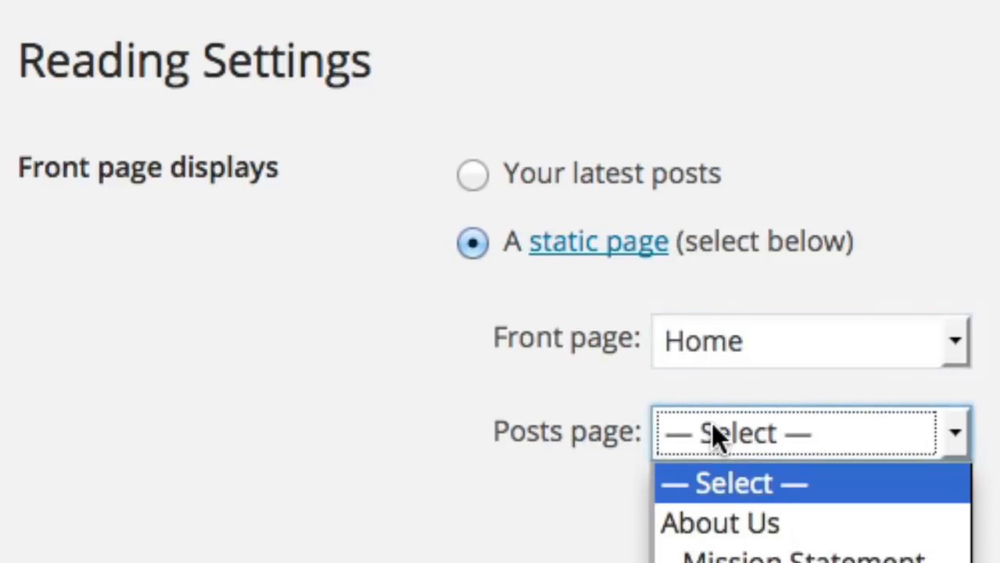
pyautogui.click(739, 561)
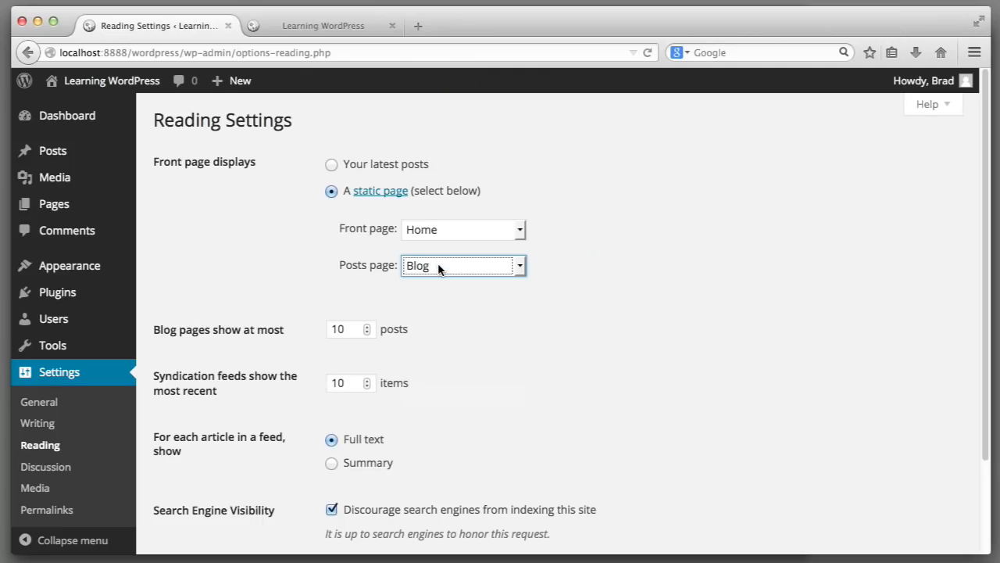
pyautogui.scroll(-2, 744, 428)
pyautogui.scroll(-1, 437, 269)
pyautogui.click(201, 475)
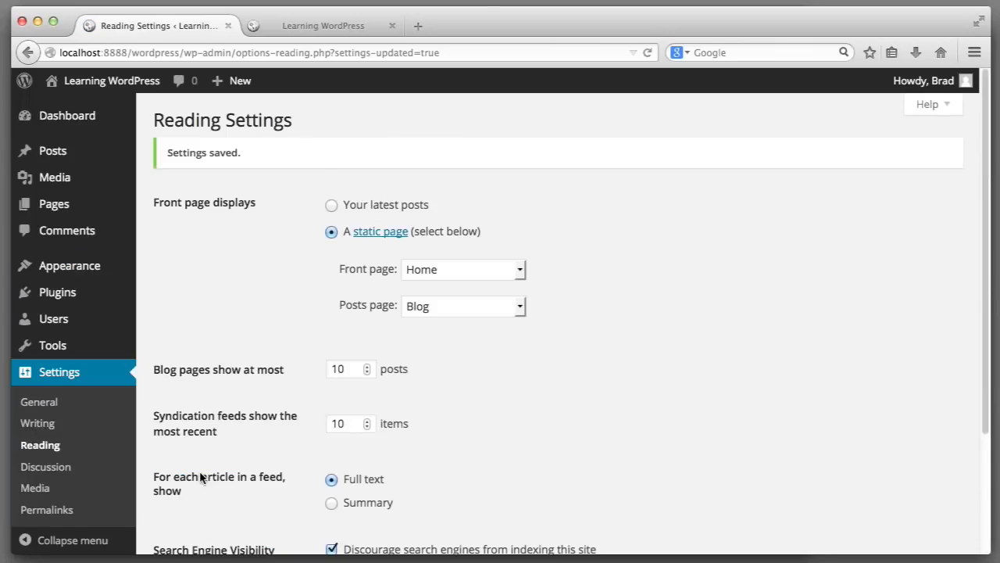
# Reload the live site's front page to check which content it displays.
pyautogui.click(329, 25)
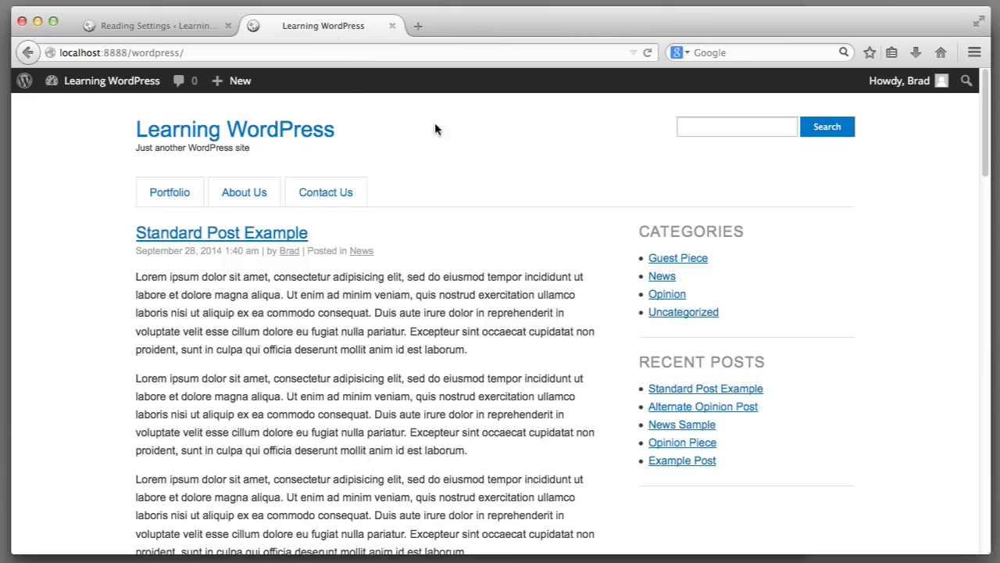
pyautogui.press('super+r')
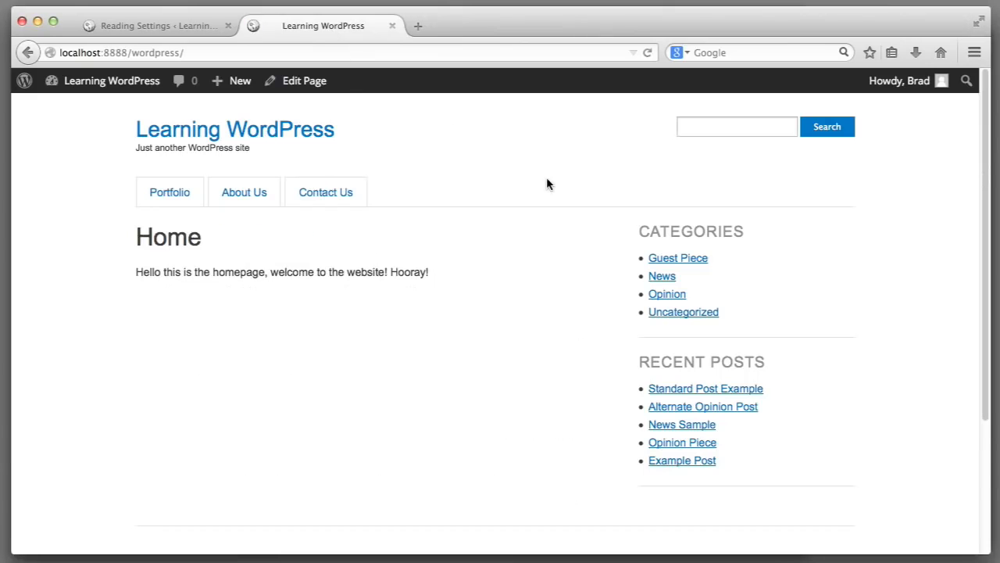
pyautogui.press('super+shift+4')
pyautogui.moveTo(130, 219); pyautogui.dragTo(652, 534)
pyautogui.moveTo(140, 237); pyautogui.dragTo(450, 311)
pyautogui.click(450, 311)
pyautogui.press('super+shift+4')
pyautogui.moveTo(132, 220); pyautogui.dragTo(528, 349)
pyautogui.press('super+shift+4')
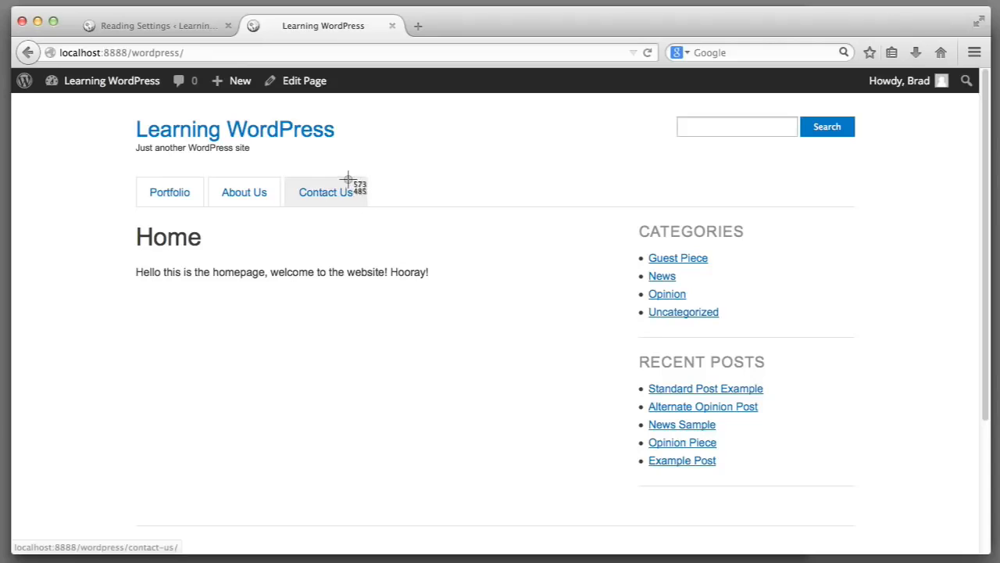
pyautogui.moveTo(379, 176); pyautogui.dragTo(478, 205)
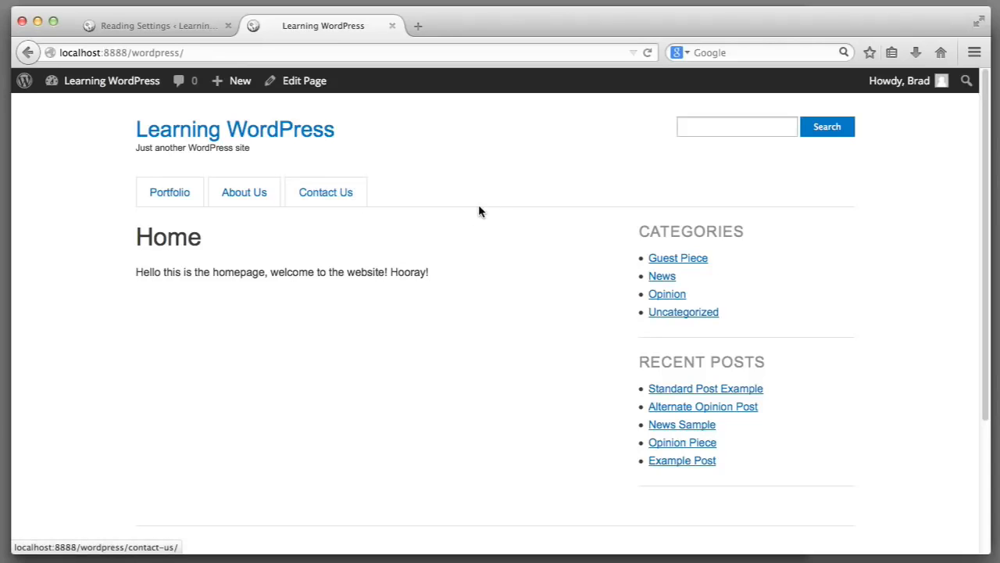
# Add the Blog page to Primary Menu Links, place it between Portfolio and About Us, and save the menu.
pyautogui.click(173, 25)
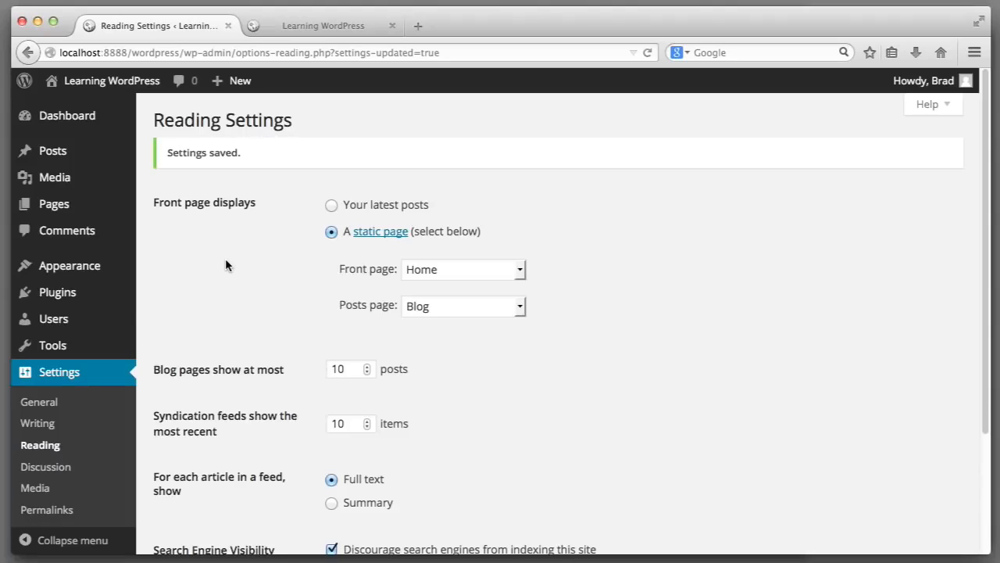
pyautogui.moveTo(74, 266)
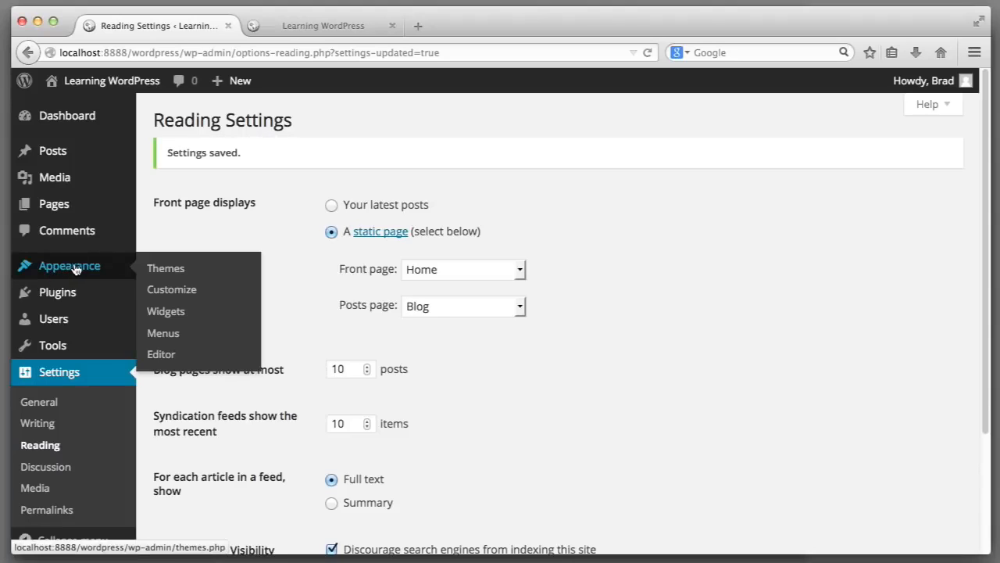
pyautogui.click(194, 335)
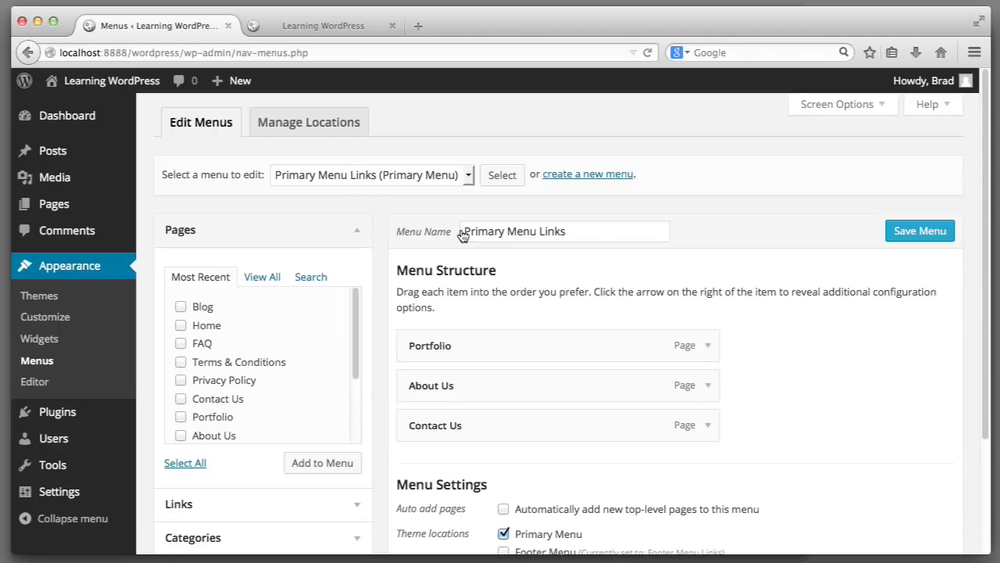
pyautogui.moveTo(602, 232); pyautogui.dragTo(444, 232)
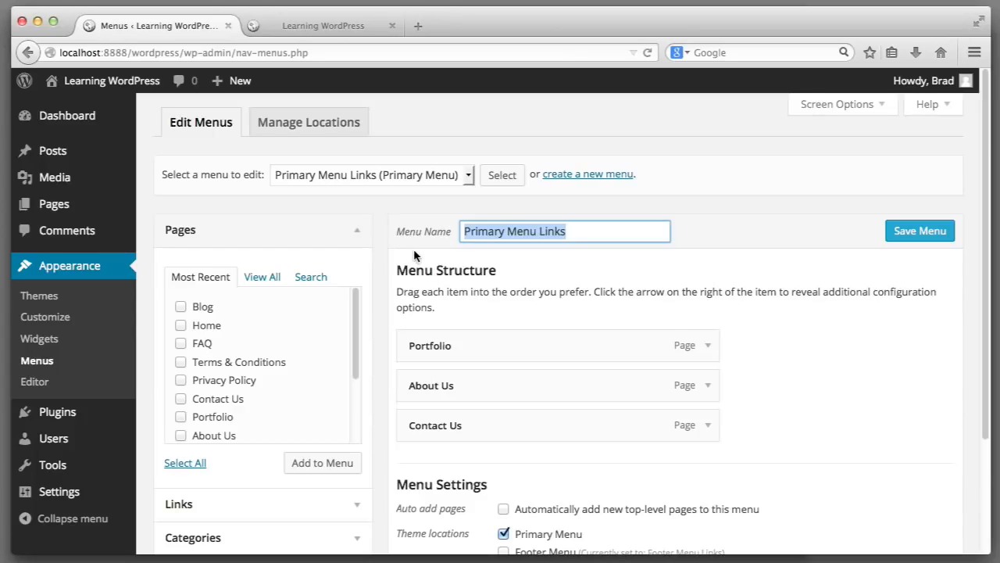
pyautogui.click(181, 309)
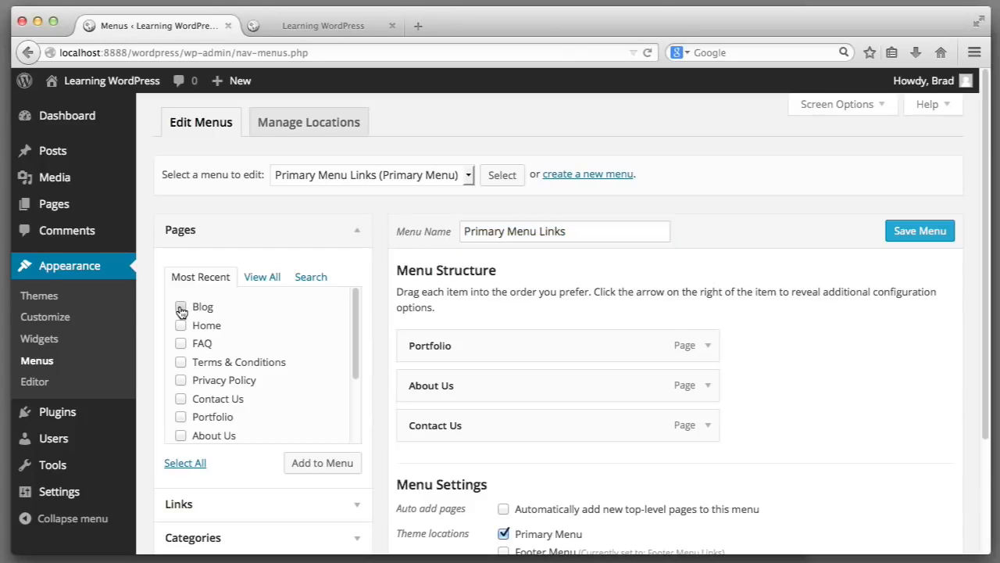
pyautogui.click(341, 466)
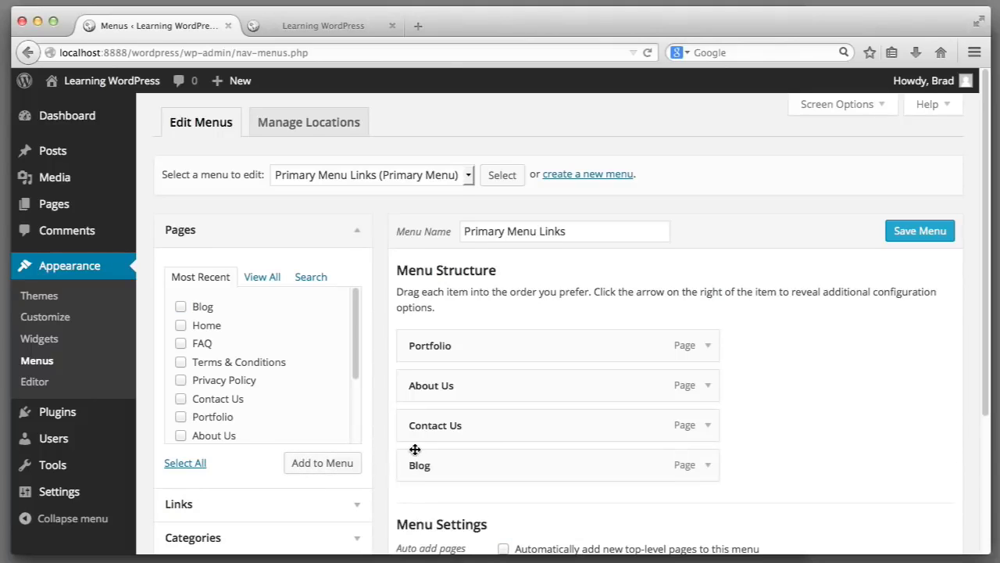
pyautogui.moveTo(425, 463); pyautogui.dragTo(428, 381)
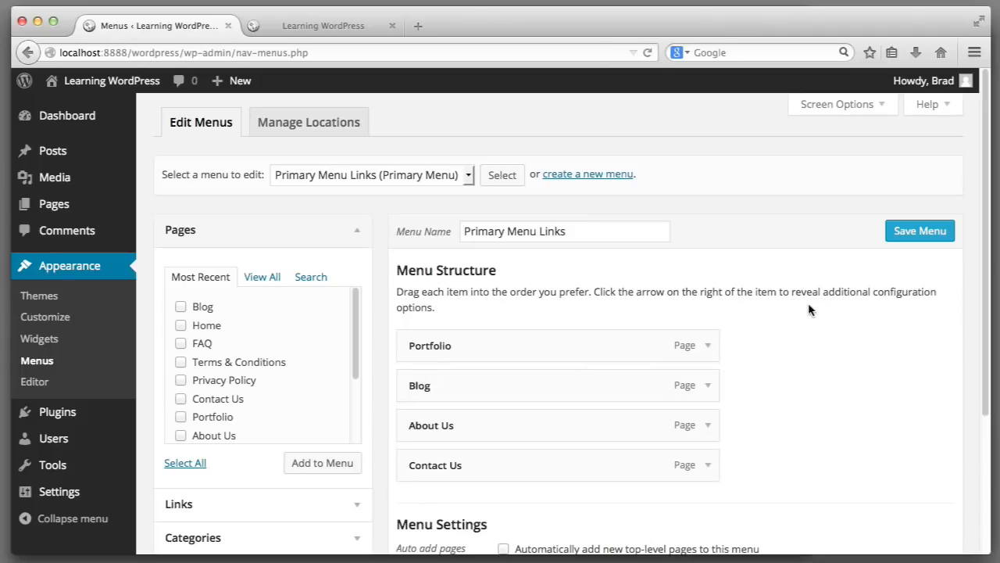
pyautogui.click(891, 238)
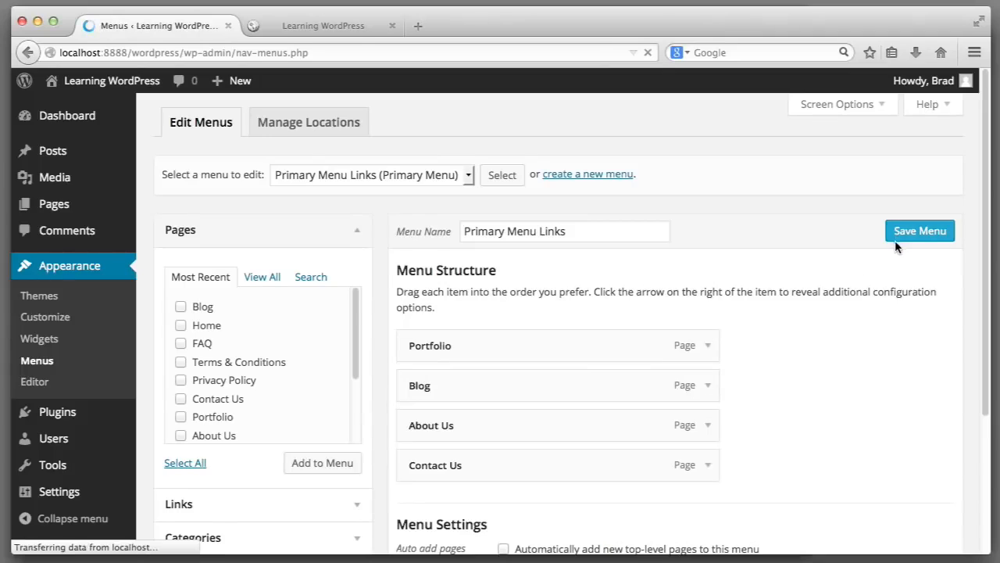
# Reload the live site and open its Blog page from the navigation to look through the listed posts.
pyautogui.click(347, 25)
pyautogui.click(649, 50)
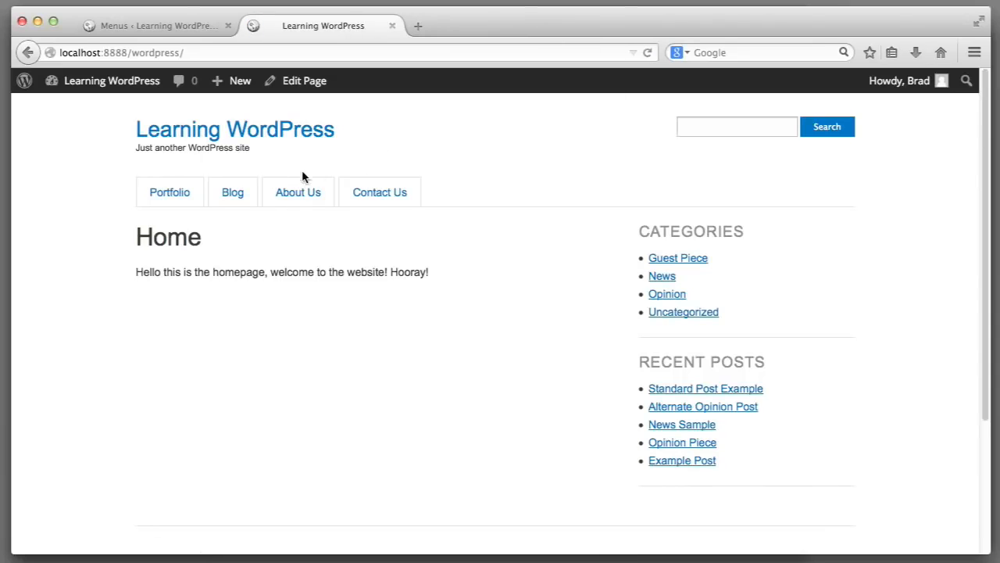
pyautogui.click(232, 192)
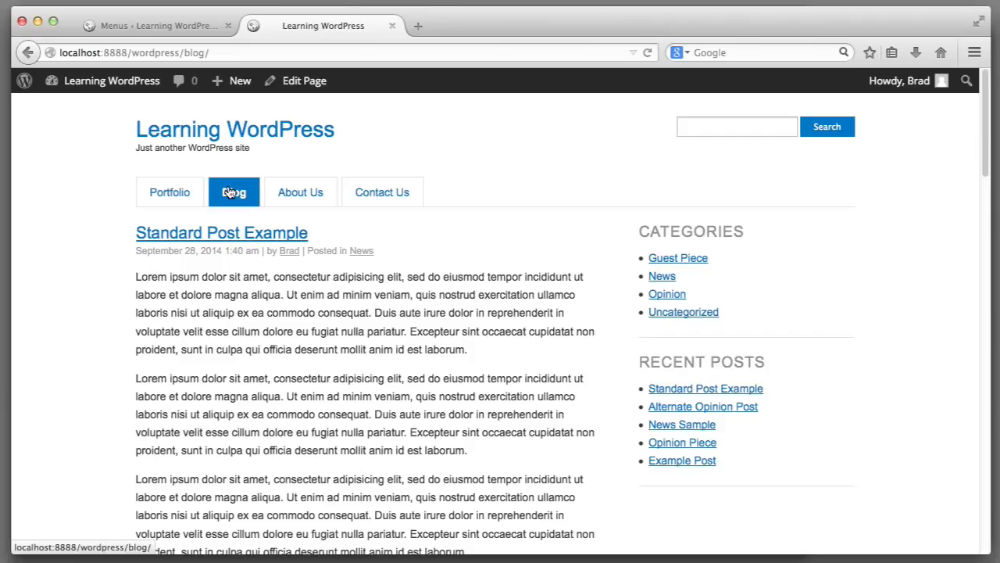
pyautogui.scroll(-5, 132, 248)
pyautogui.scroll(-5, 132, 239)
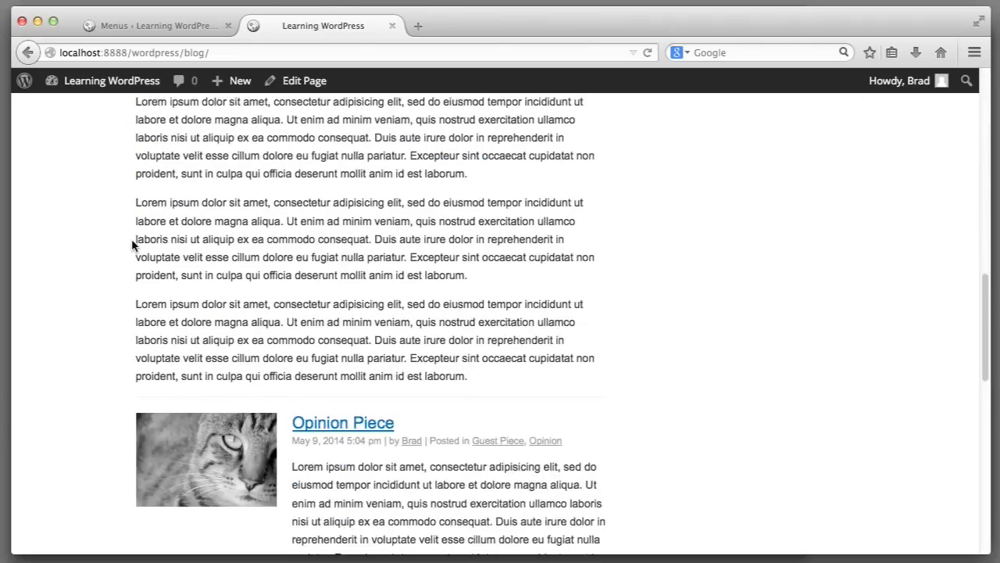
# Go from the Blog page to the live site's front page and examine its content area.
pyautogui.scroll(15, 132, 236)
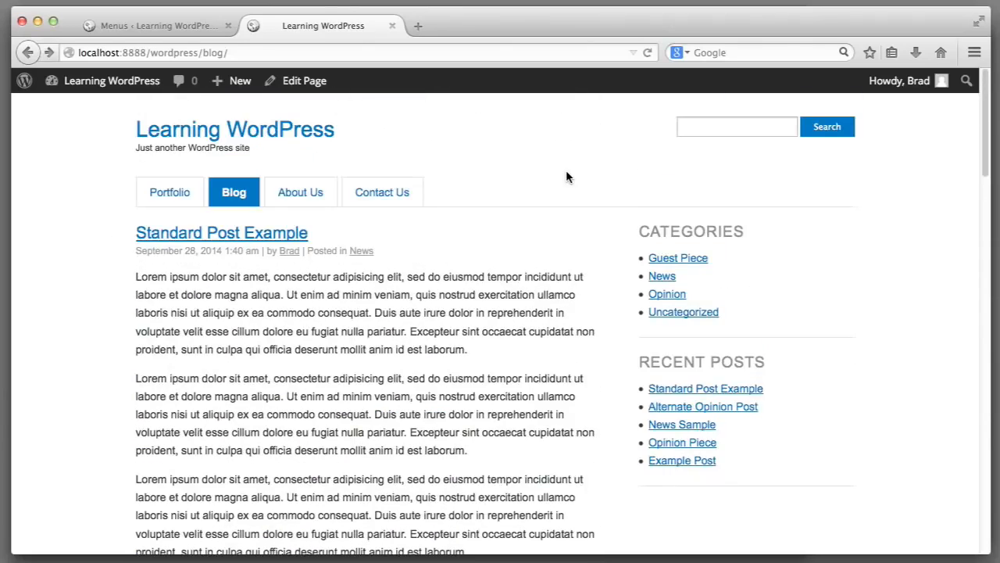
pyautogui.click(285, 129)
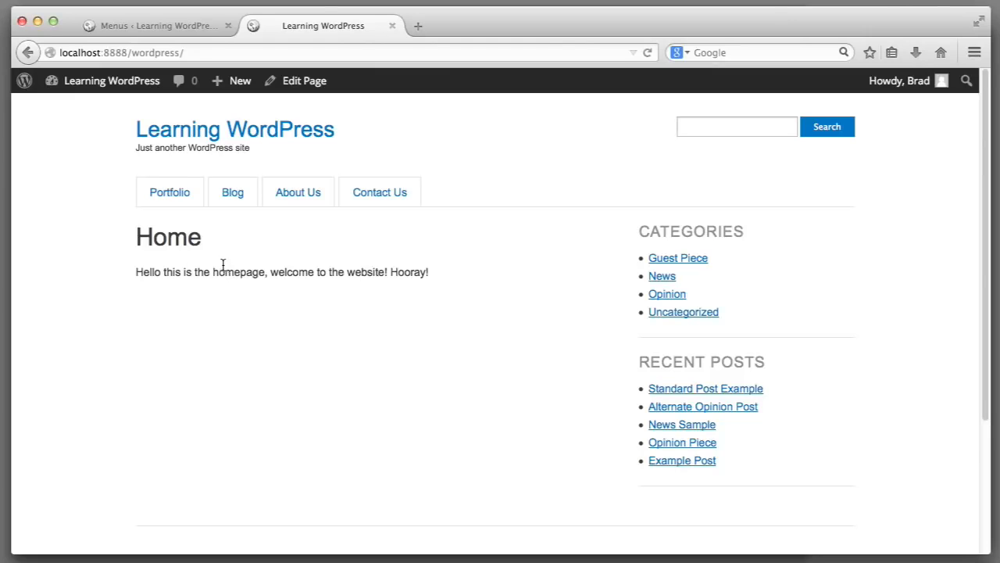
pyautogui.press('super+shift+4')
pyautogui.moveTo(128, 218); pyautogui.dragTo(828, 495)
# Switch to the code editor and examine the markup and post loop in page.php.
pyautogui.press('super+Tab')
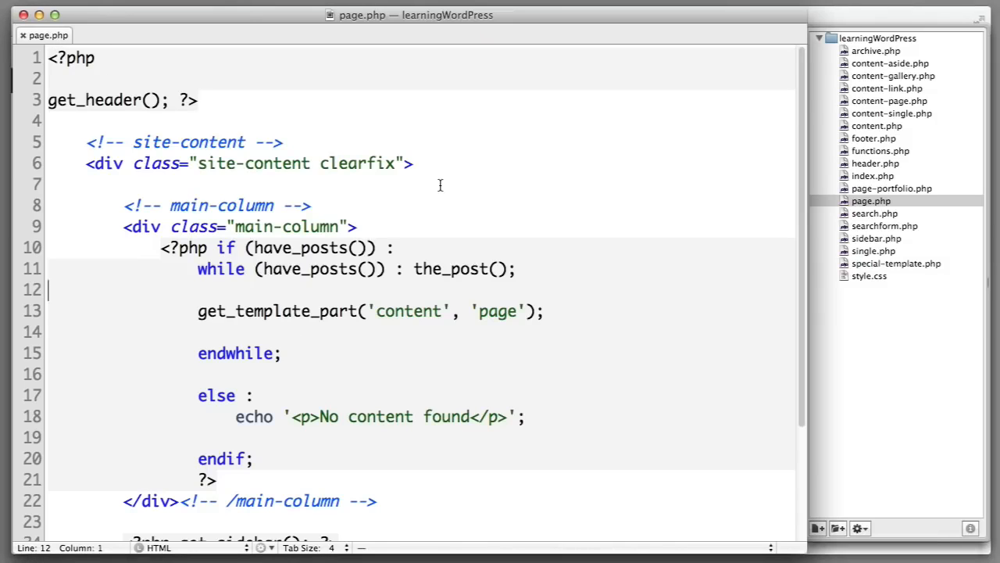
pyautogui.moveTo(161, 100); pyautogui.dragTo(469, 418)
pyautogui.click(517, 470)
# Back in the browser, view the About Us and Contact Us pages and return to the front page for comparison.
pyautogui.press('super+Tab')
pyautogui.click(323, 204)
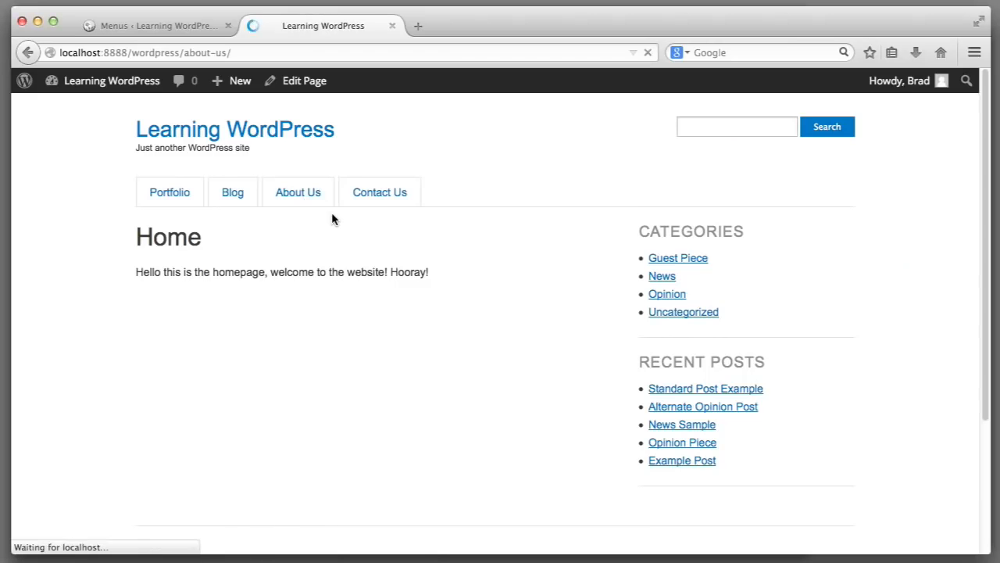
pyautogui.click(370, 196)
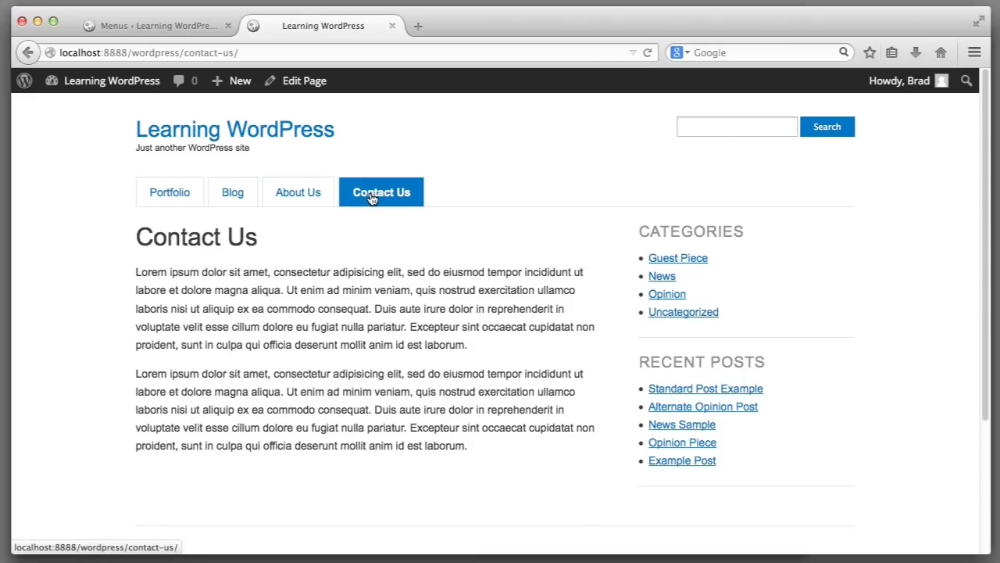
pyautogui.click(325, 139)
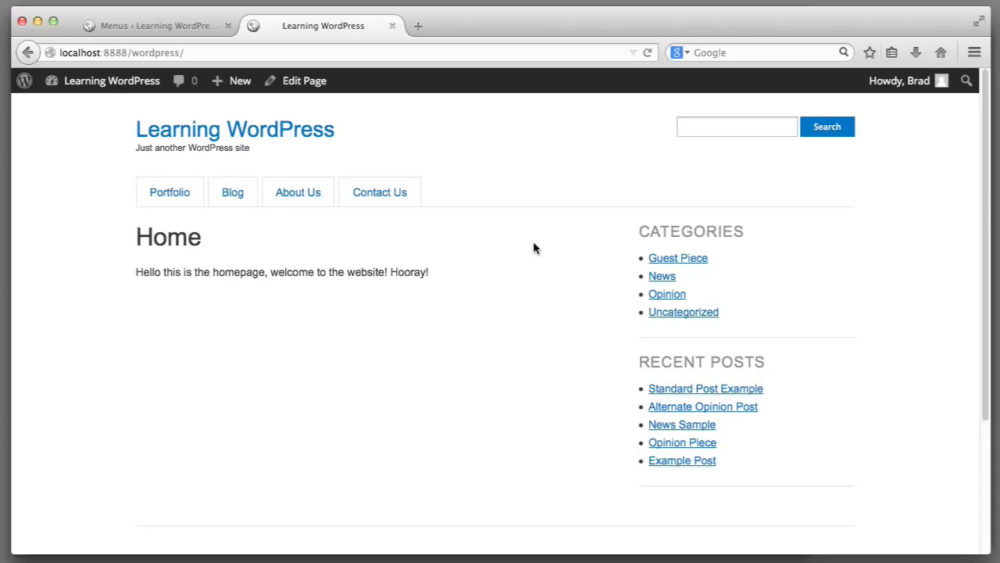
# Open the Home page for editing in the admin and check its Template options, keeping Default Template.
pyautogui.click(163, 24)
pyautogui.click(65, 204)
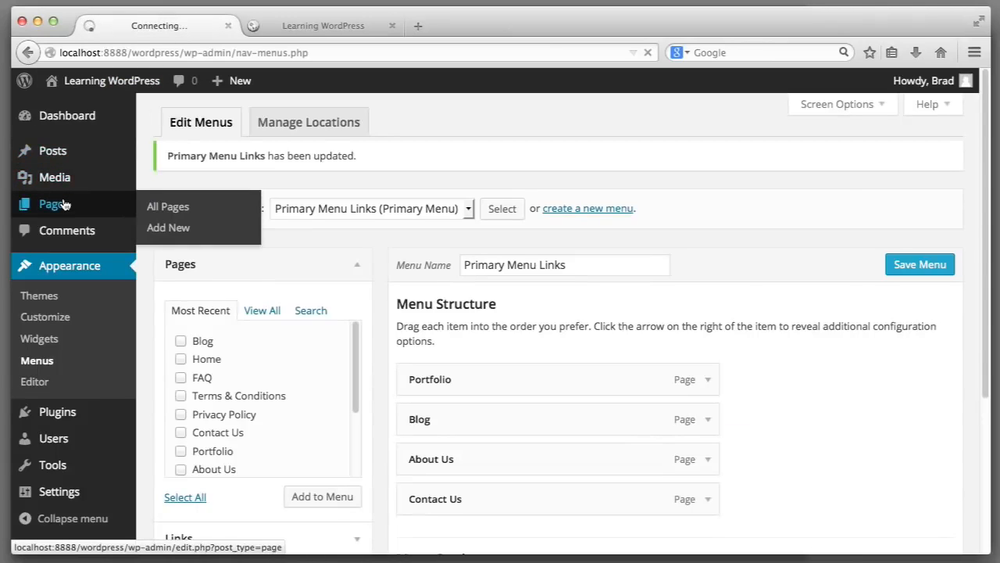
pyautogui.scroll(-5, 232, 375)
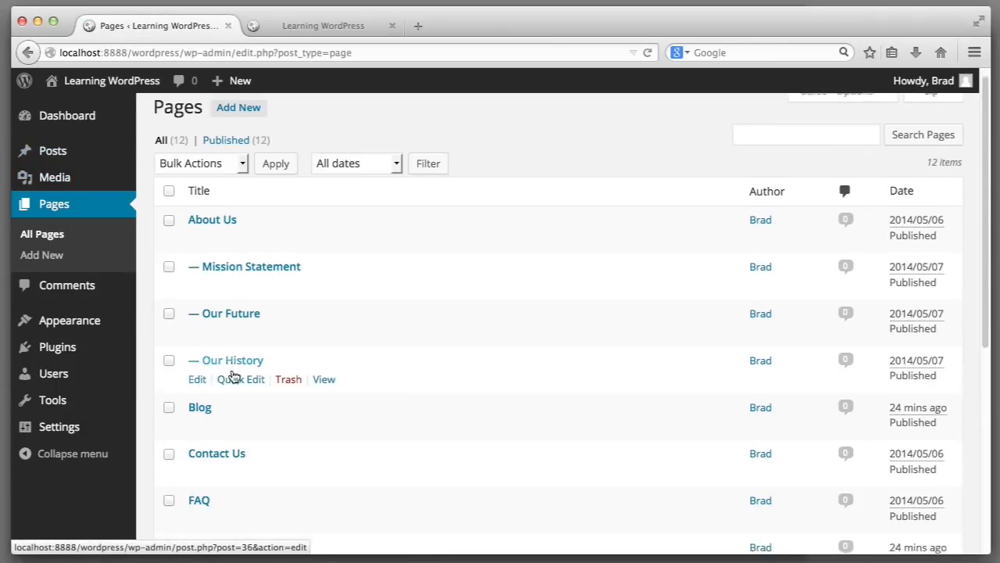
pyautogui.click(207, 348)
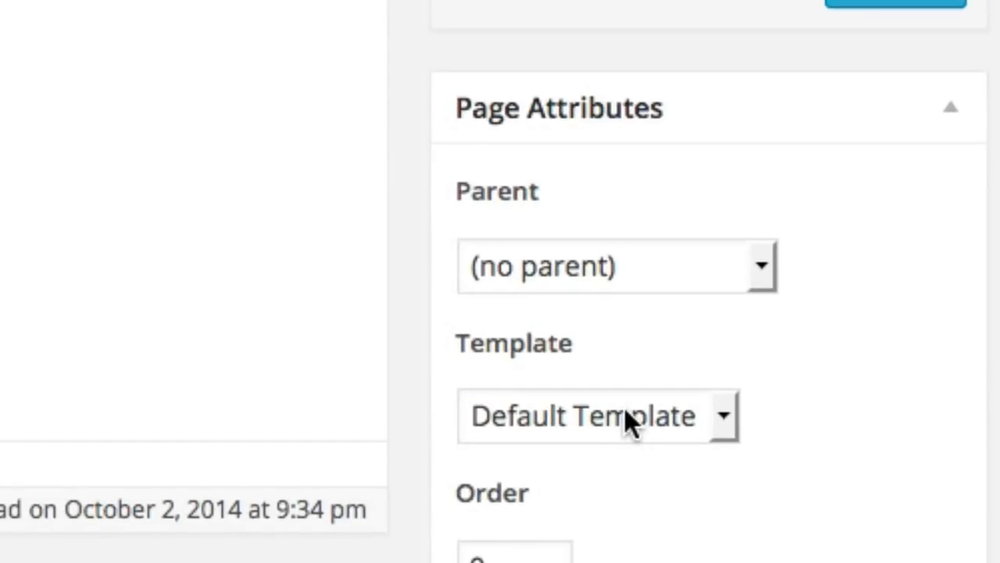
pyautogui.click(823, 494)
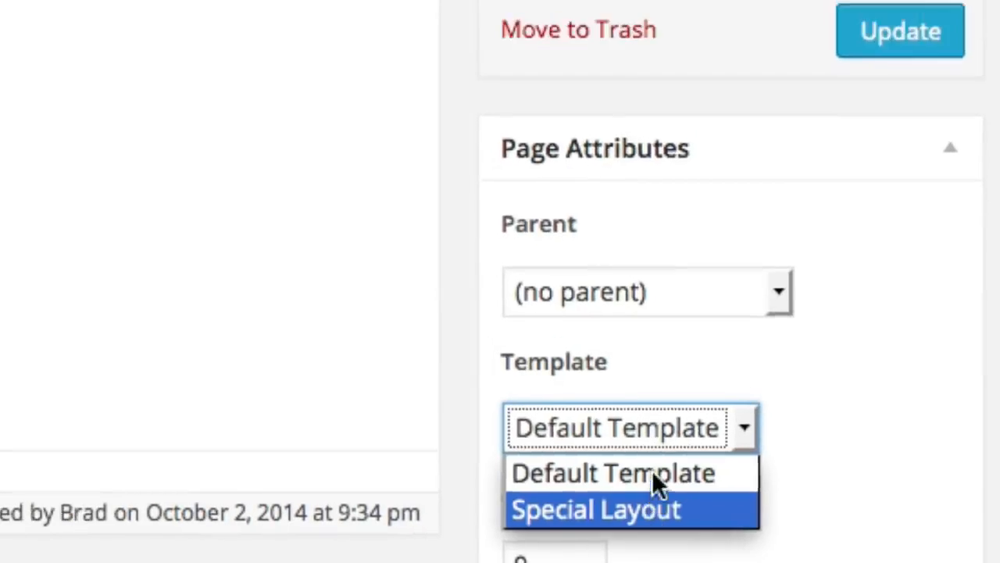
pyautogui.click(606, 467)
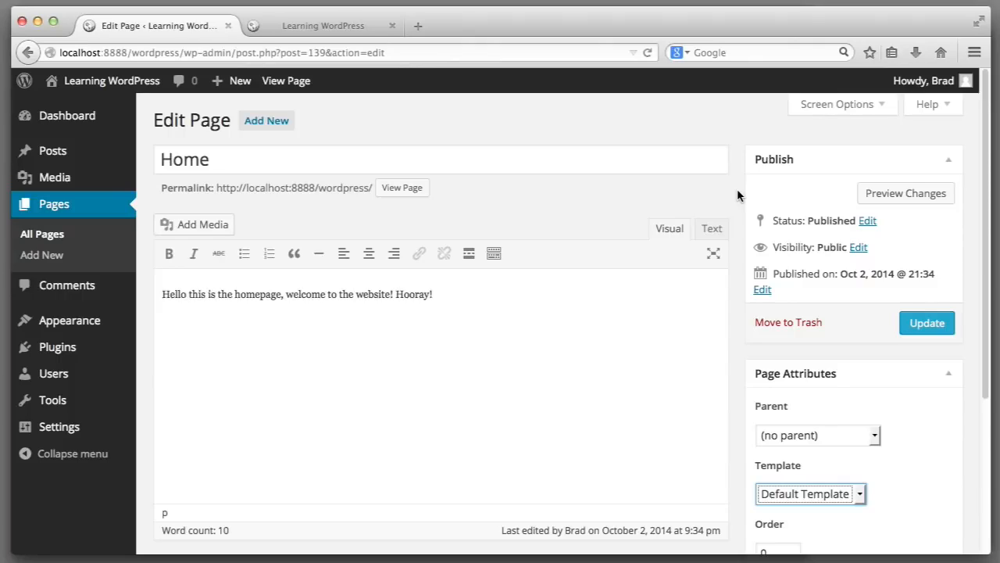
# Compare the live front page with the Home page's editing screen and recheck the Template choices.
pyautogui.click(354, 29)
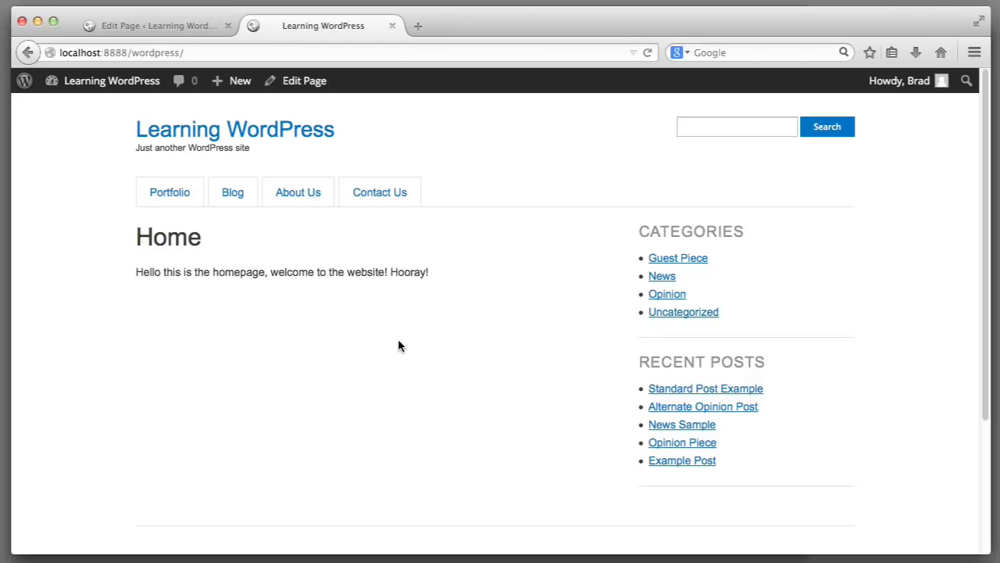
pyautogui.click(178, 25)
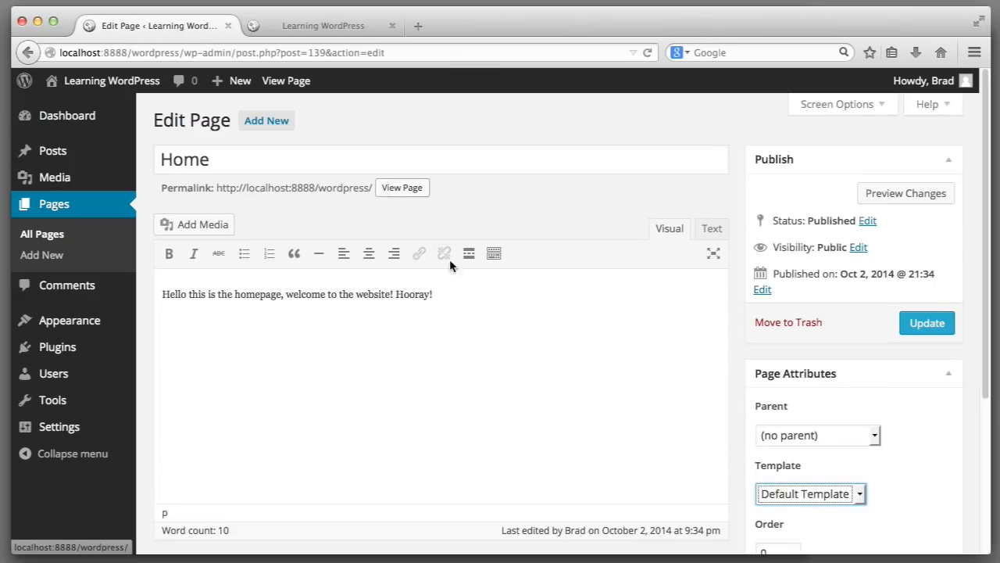
pyautogui.click(784, 498)
pyautogui.click(784, 498)
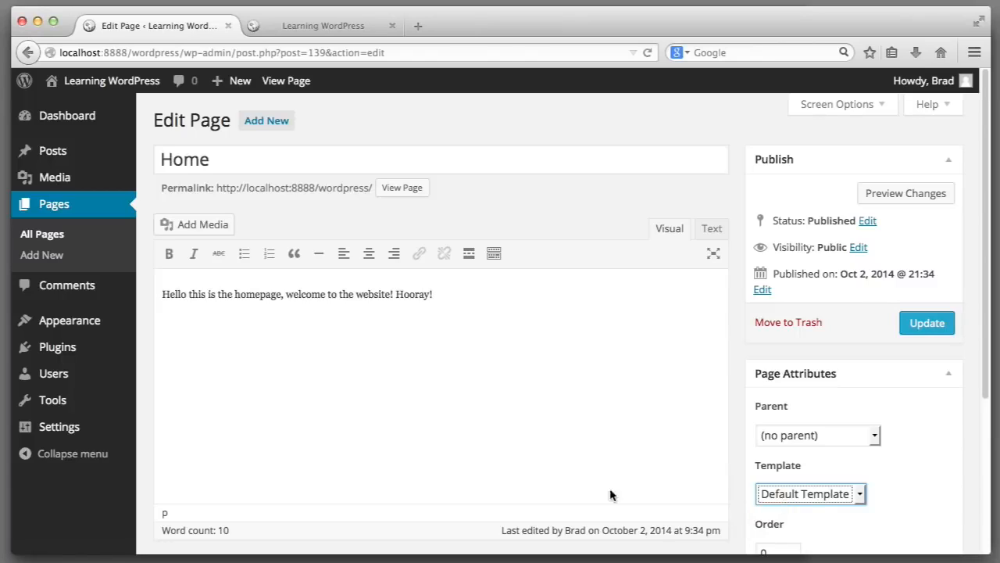
# Switch to the code editor and create a new file named front-page.php in the learningWordPress folder.
pyautogui.press('super+Tab')
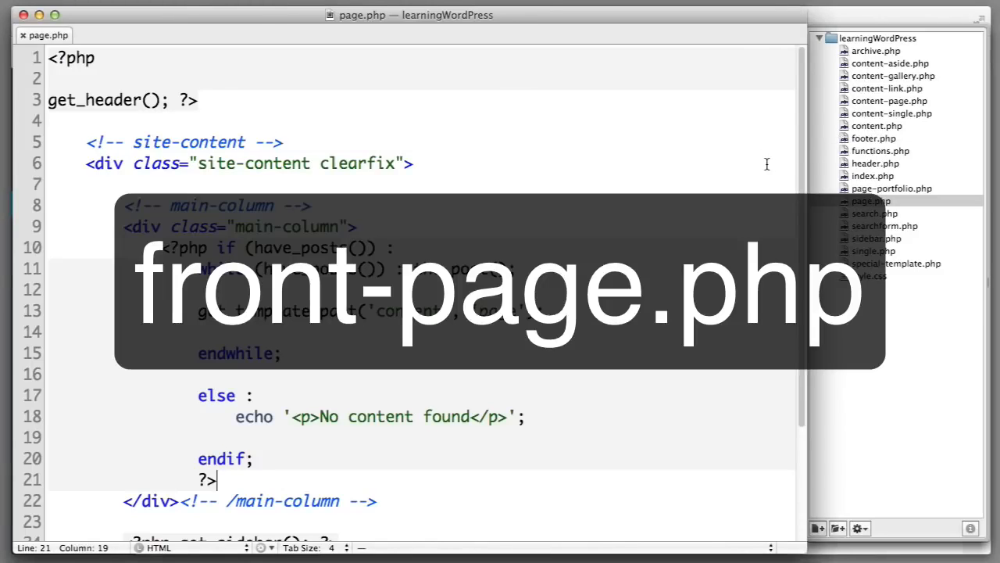
pyautogui.rightClick(848, 41)
pyautogui.click(857, 44)
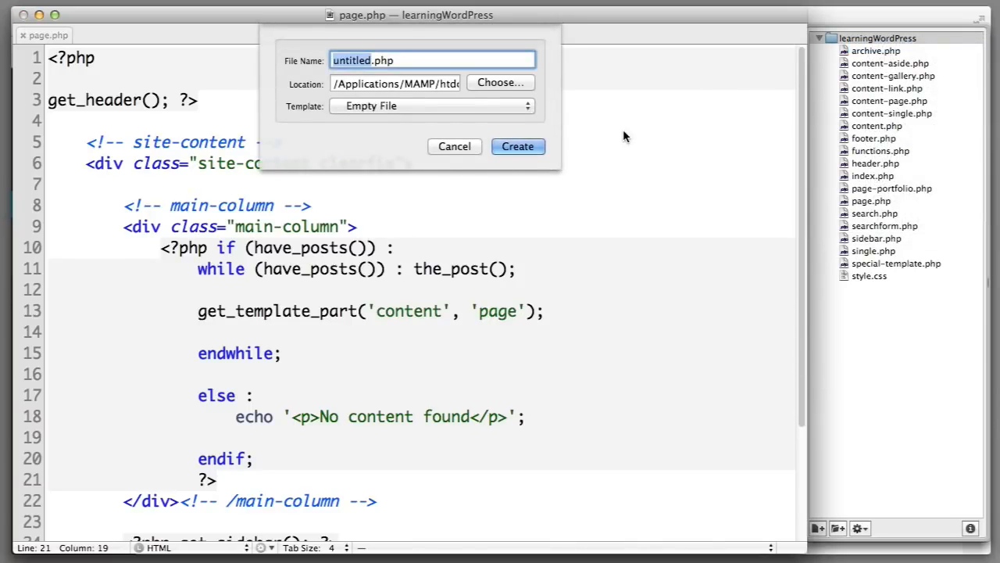
pyautogui.write('front-page')
pyautogui.press('Return')
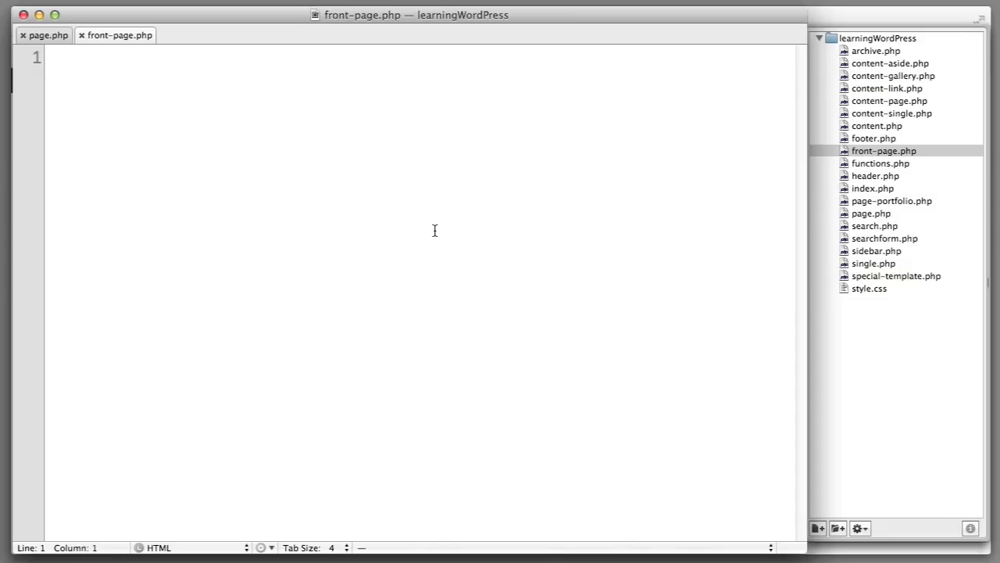
# Put the test text "Oh hai." in front-page.php, save it, and reload the live front page in the browser.
pyautogui.write('Oh hai.')
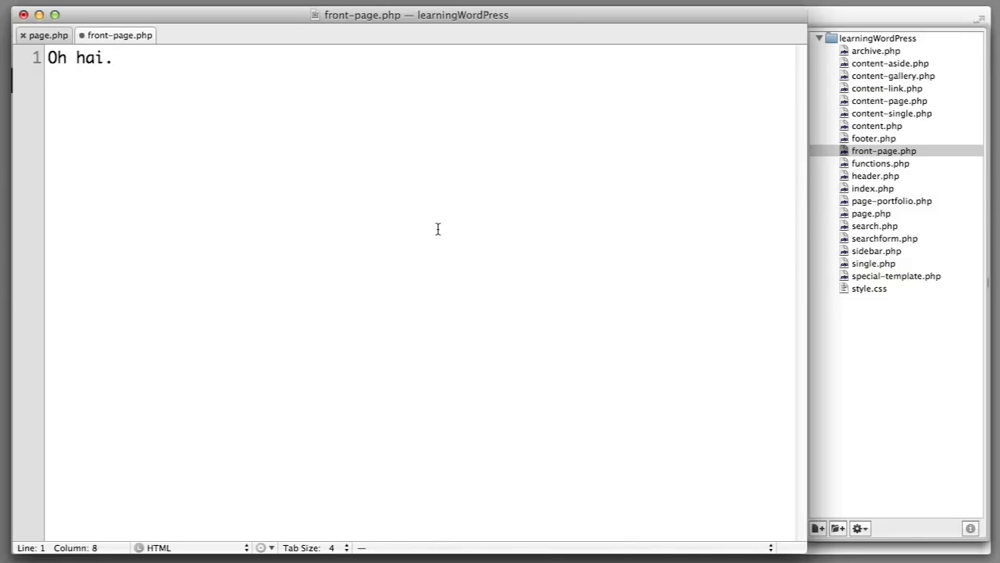
pyautogui.press('super+s')
pyautogui.press('super+Tab')
pyautogui.press('super+r')
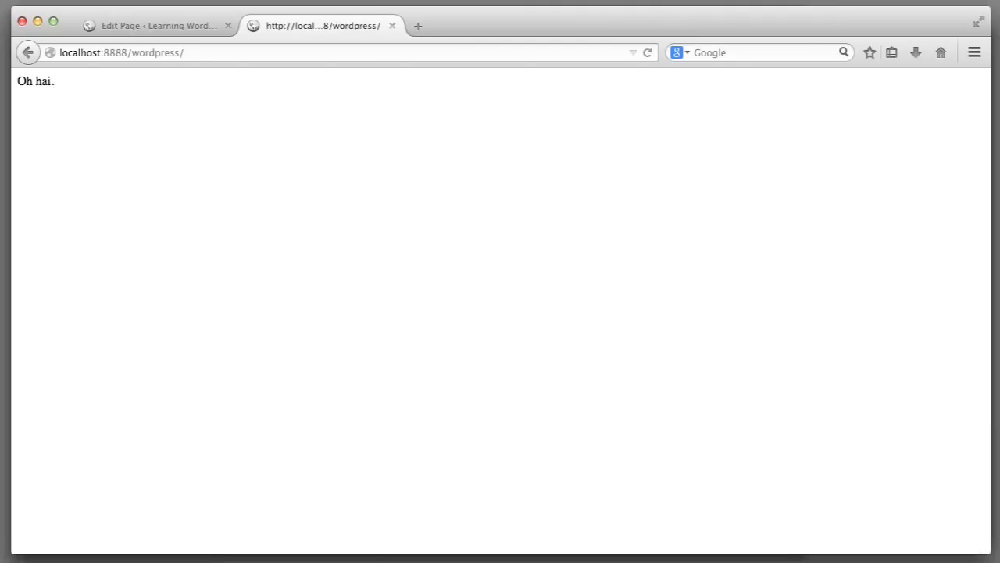
# Copy all the code from page.php and replace the entire contents of front-page.php with it.
pyautogui.press('super+Tab')
pyautogui.click(67, 35)
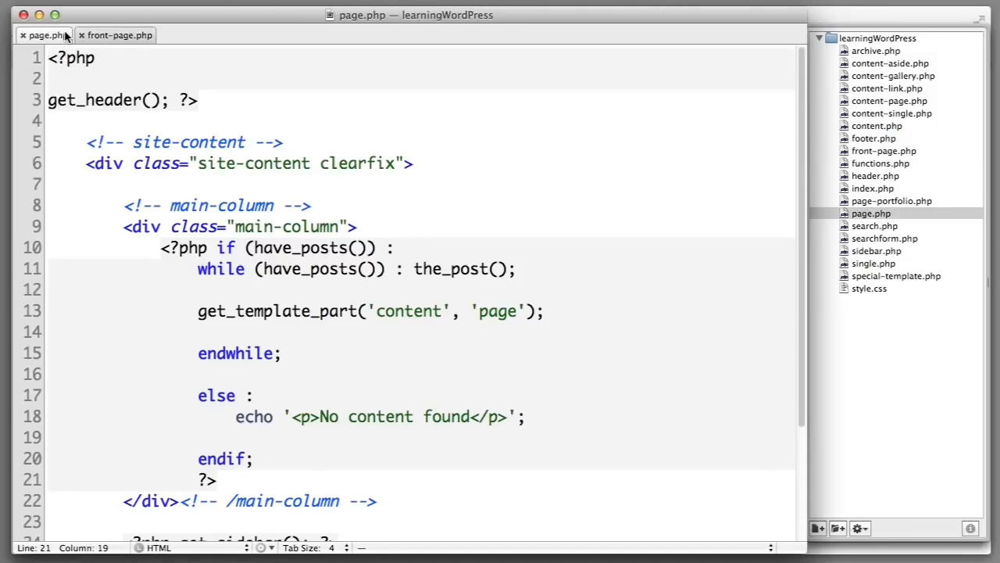
pyautogui.click(147, 120)
pyautogui.press('super+a')
pyautogui.press('super+c')
pyautogui.click(124, 35)
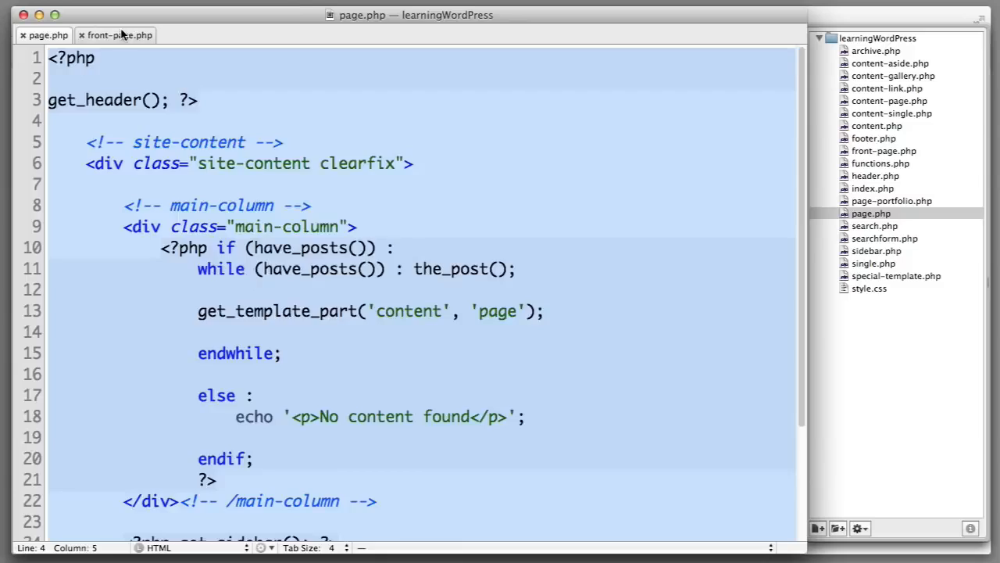
pyautogui.press('super+a')
pyautogui.press('super+v')
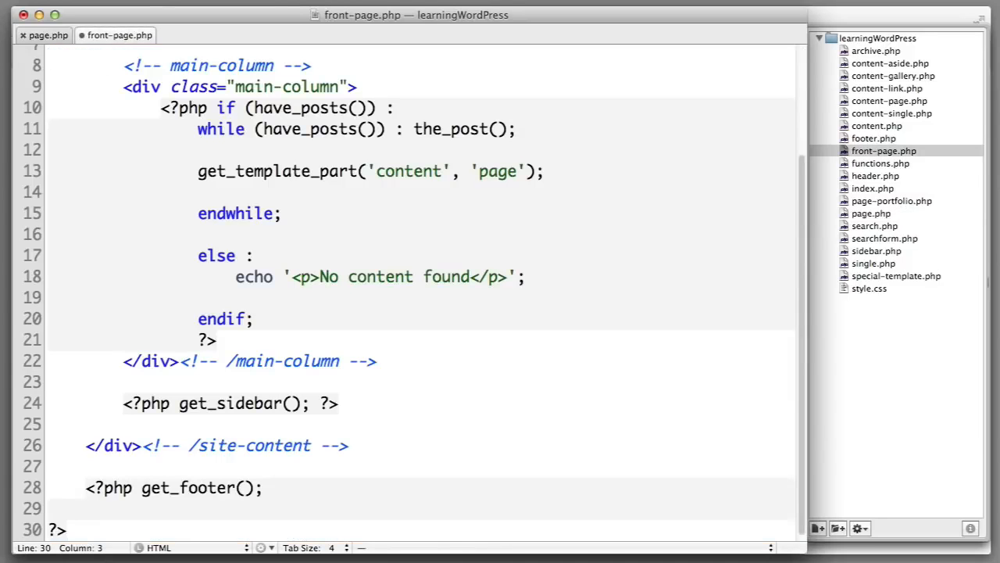
# Delete the get_sidebar() PHP call from front-page.php.
pyautogui.scroll(5, 174, 134)
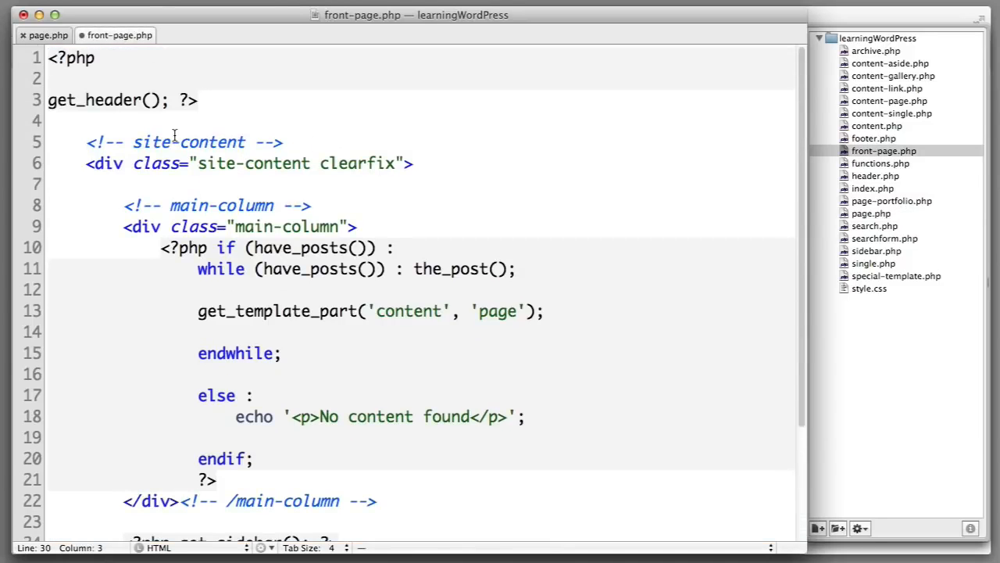
pyautogui.scroll(-4, 227, 204)
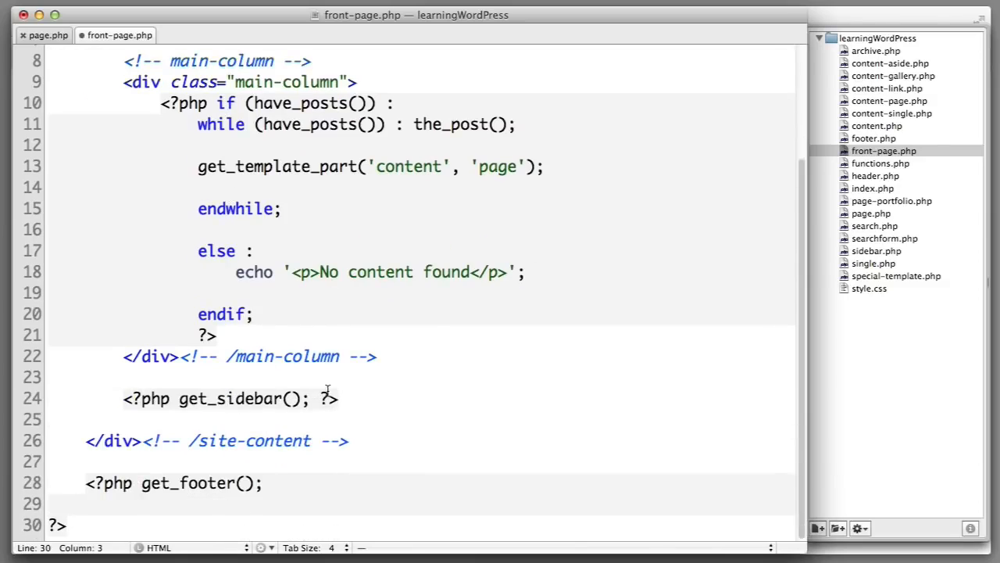
pyautogui.moveTo(353, 399); pyautogui.dragTo(123, 398)
pyautogui.press('BackSpace')
# Remove the main-column div's opening and closing tags with their comments from front-page.php, and save the file.
pyautogui.scroll(2, 244, 371)
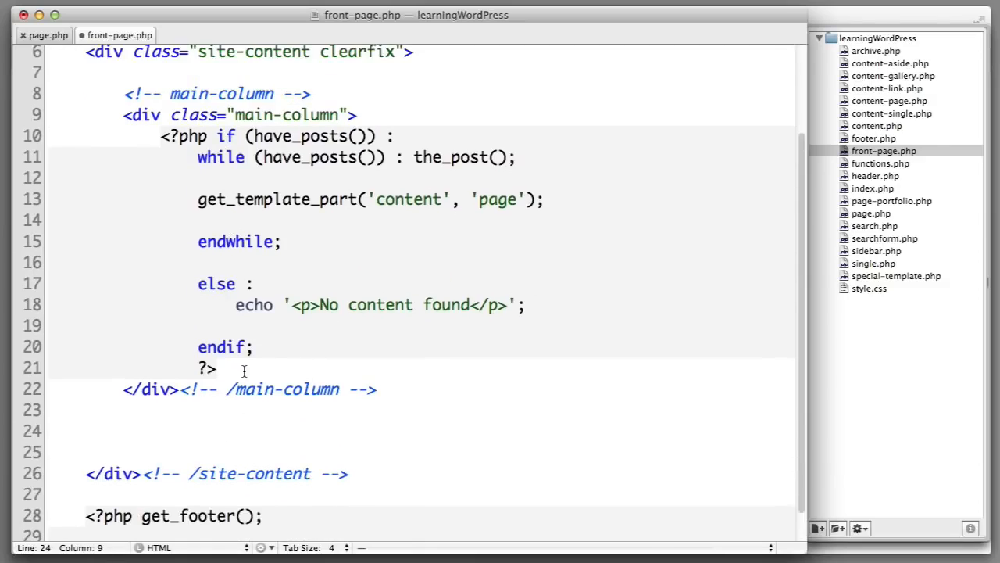
pyautogui.moveTo(381, 389); pyautogui.dragTo(86, 389)
pyautogui.press('BackSpace')
pyautogui.scroll(1, 159, 364)
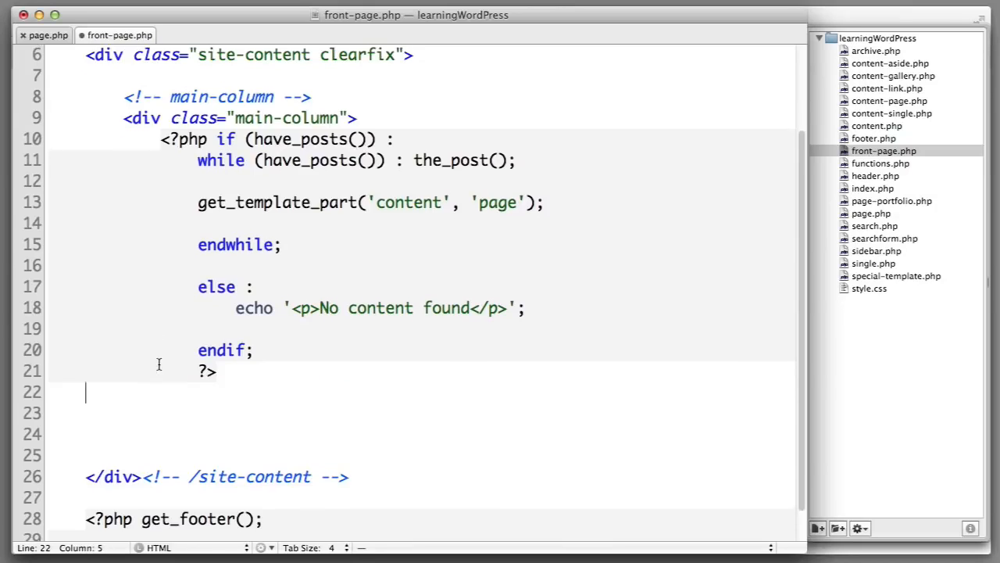
pyautogui.scroll(2, 159, 364)
pyautogui.moveTo(361, 149); pyautogui.dragTo(60, 129)
pyautogui.press('BackSpace')
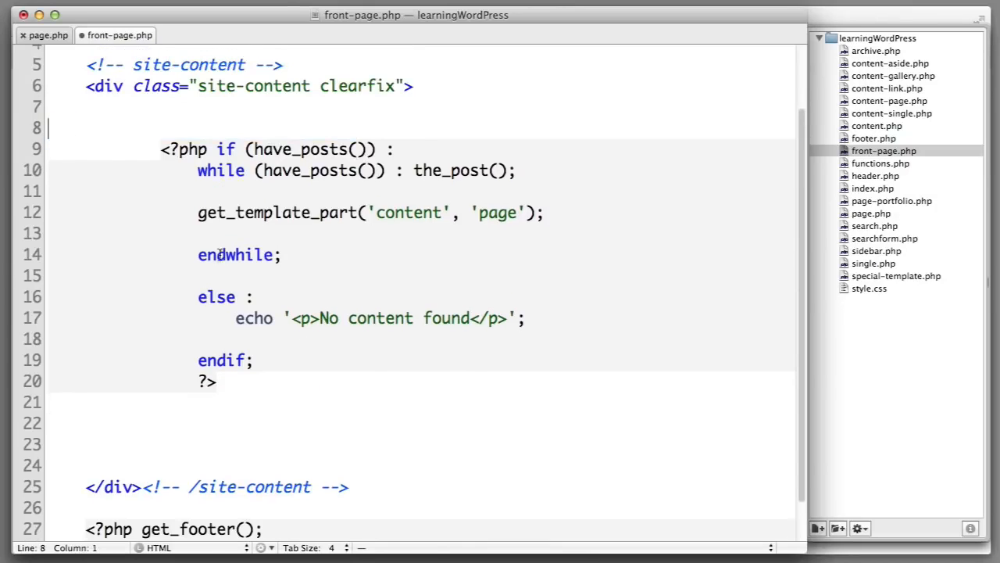
pyautogui.press('super+s')
# Reload the live front page in the browser and check its layout and Home heading.
pyautogui.press('super+Tab')
pyautogui.press('super+r')
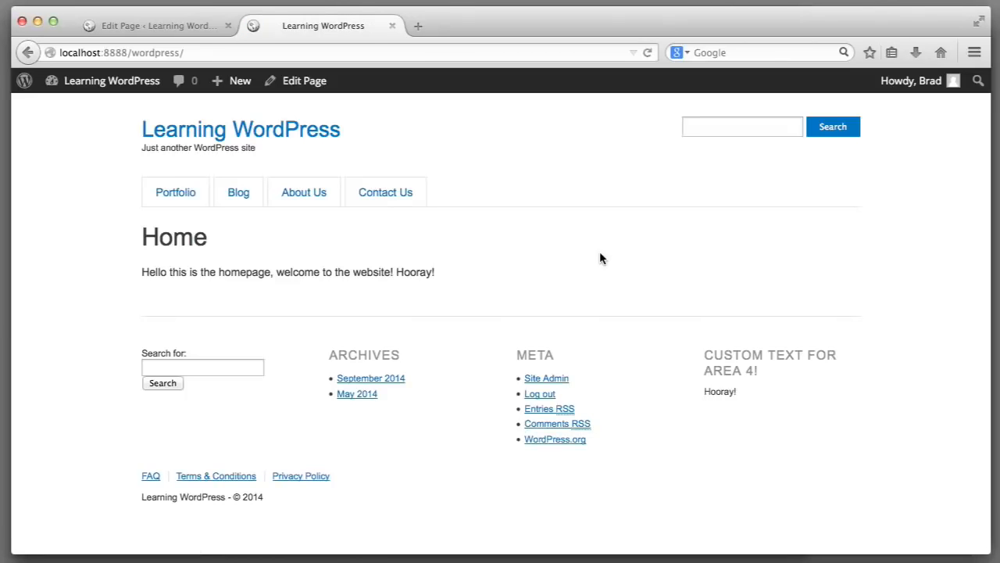
pyautogui.moveTo(144, 236); pyautogui.dragTo(246, 233)
# In front-page.php, replace the get_template_part('content', 'page') call with the_content(); and save the file.
pyautogui.press('super+Tab')
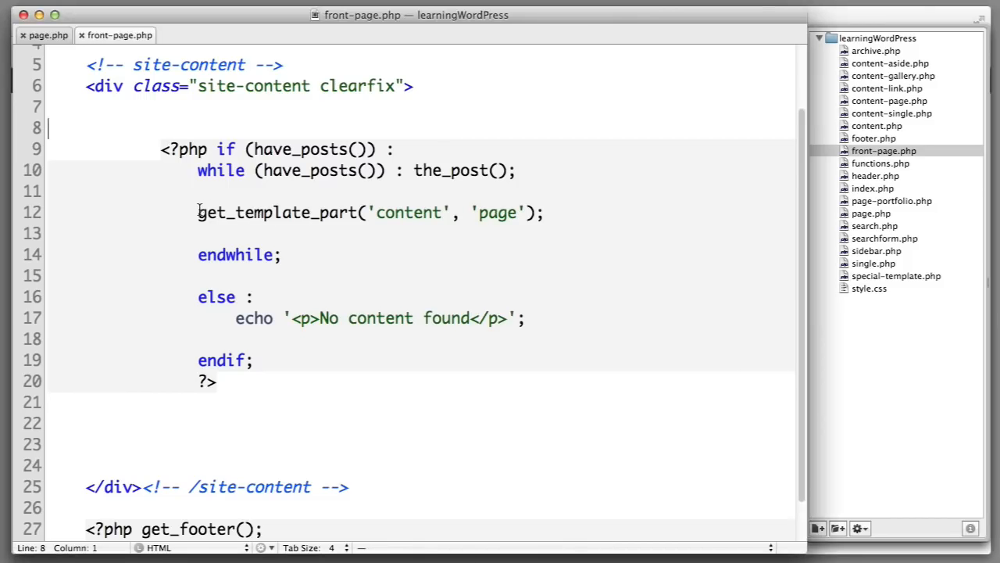
pyautogui.moveTo(198, 212); pyautogui.dragTo(546, 215)
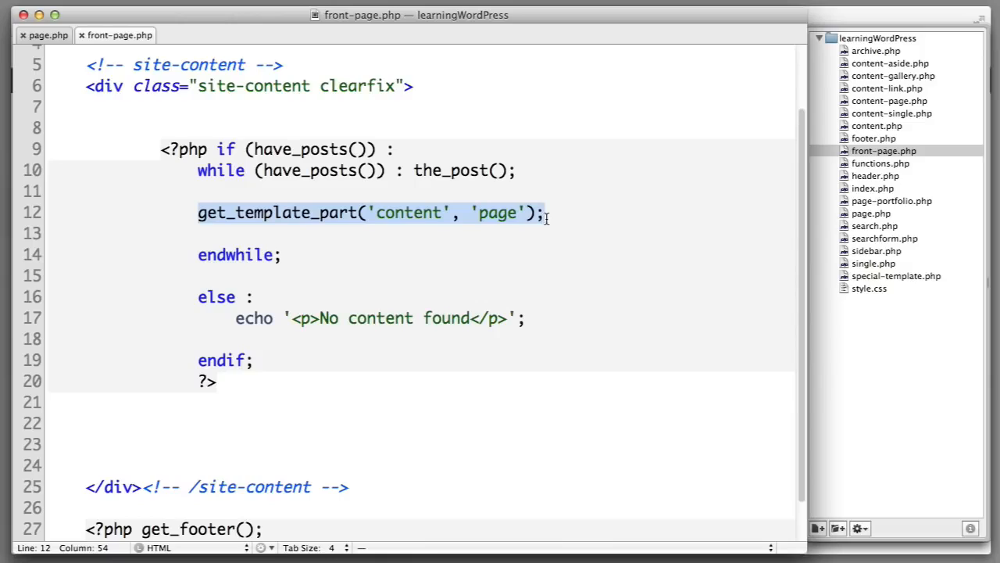
pyautogui.press('BackSpace')
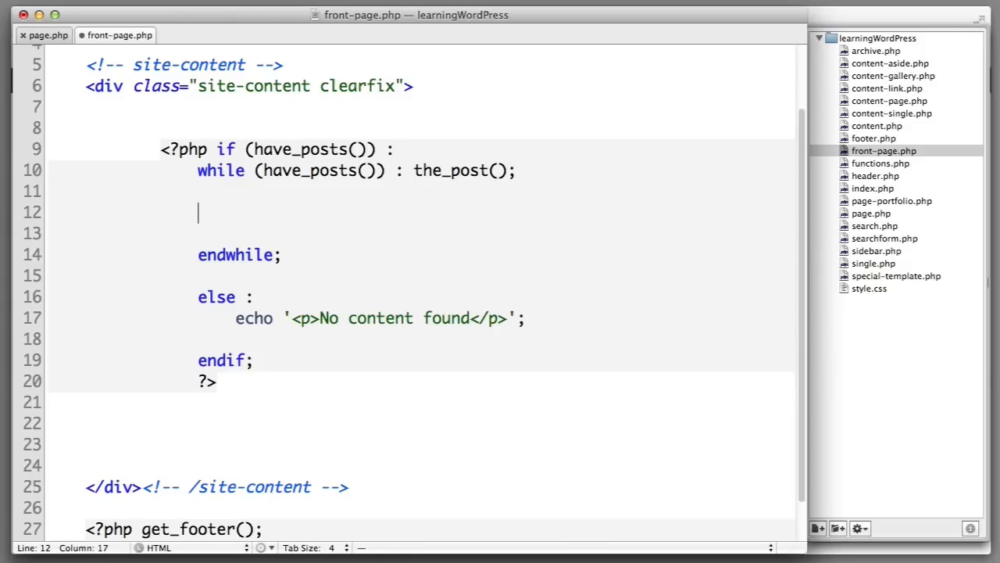
pyautogui.write('the_content();')
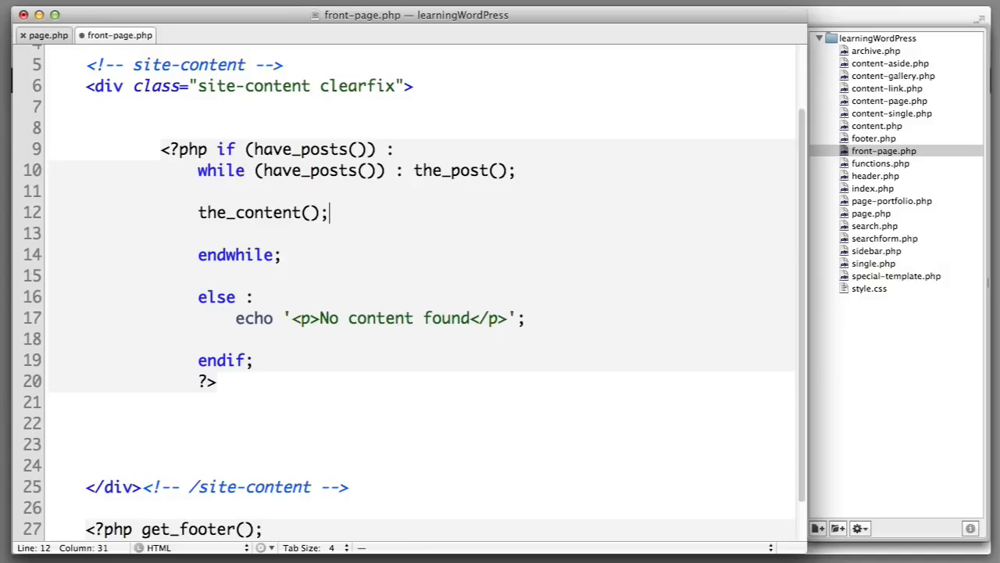
pyautogui.press('super+s')
# Reload the live front page and compare its text with the content on the Home page's editing screen.
pyautogui.press('super+Tab')
pyautogui.press('super+r')
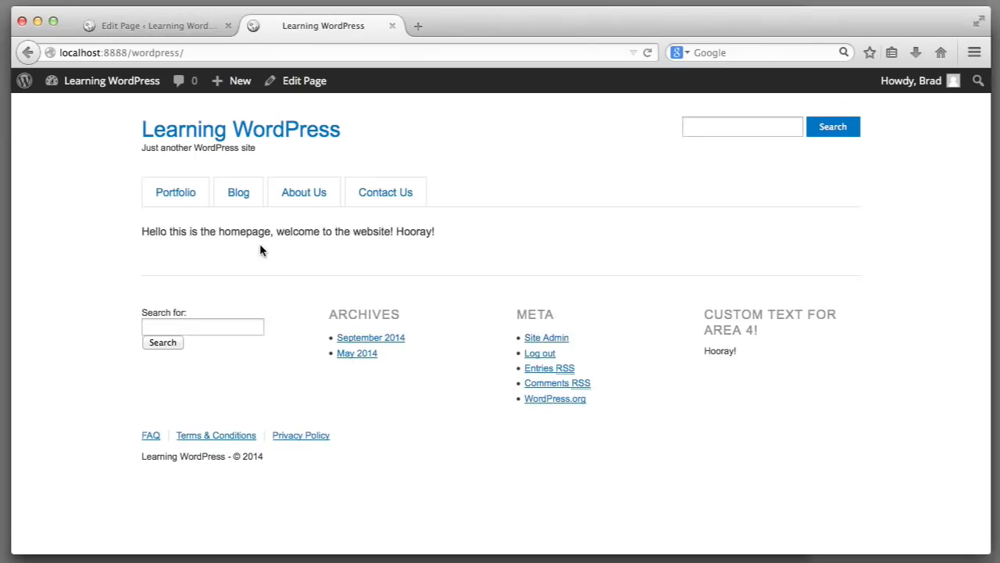
pyautogui.moveTo(149, 232); pyautogui.dragTo(490, 237)
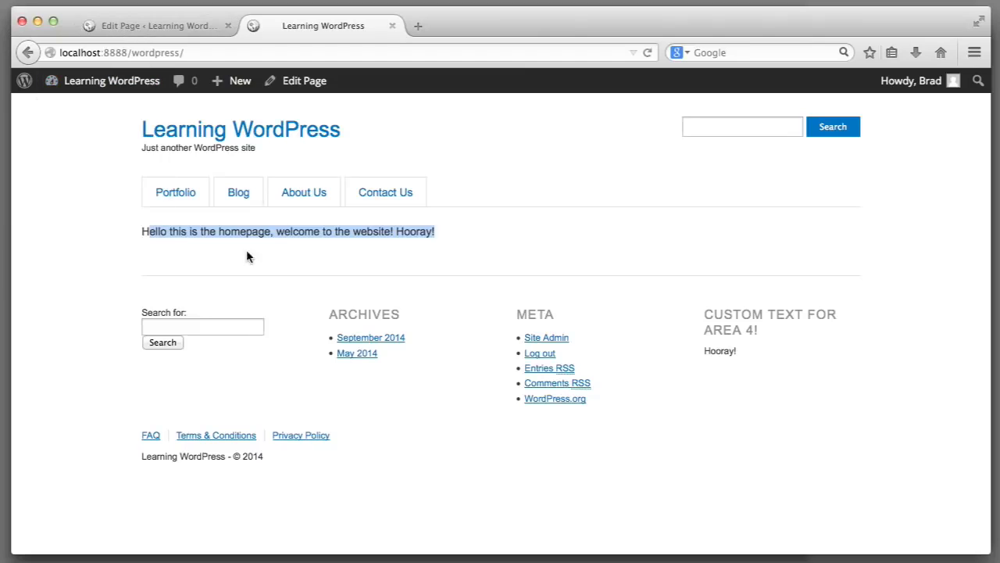
pyautogui.click(157, 24)
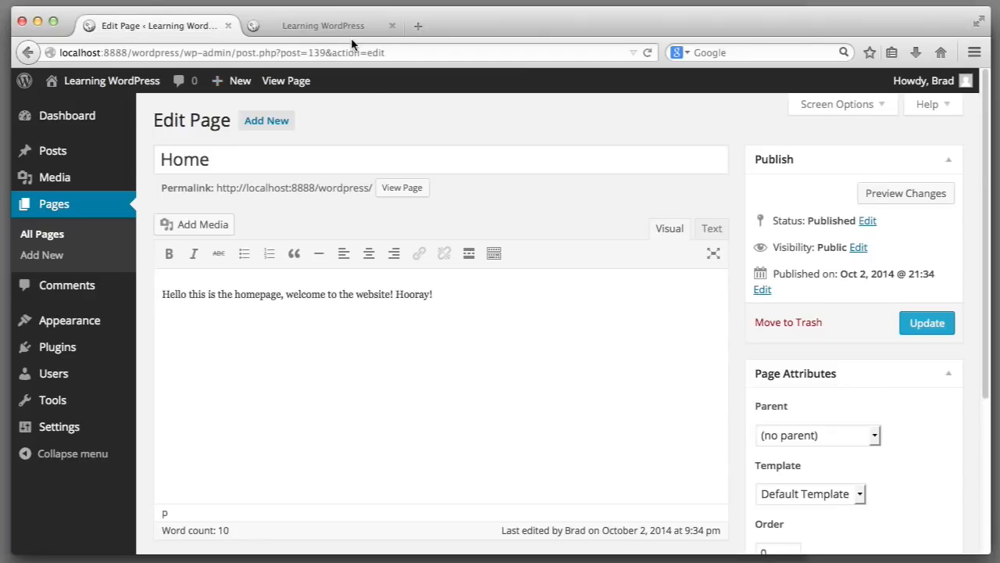
# Append lorem ipsum text and the paragraph "Thank you for visiting the site." to the Home page, update it, and view the live front page.
pyautogui.click(528, 310)
pyautogui.write('Lorem ipsum dolor sit amet, consectetur adipisicing elit, sed do eiusmod tempor incididunt ut labore et dolore magna aliqua. Ut enim ad minim veniam, quis nostrud exercitation ullamco laboris nisi ut aliquip ex ea commodo consequat. Duis aute irure dolor in reprehenderit in voluptate velit esse cillum dolore eu fugiat nulla pariatur. Excepteur sint occaecat cupidatat non proident, sunt in culpa qui officia deserunt mollit anim id est laborum.')
pyautogui.press('Return')
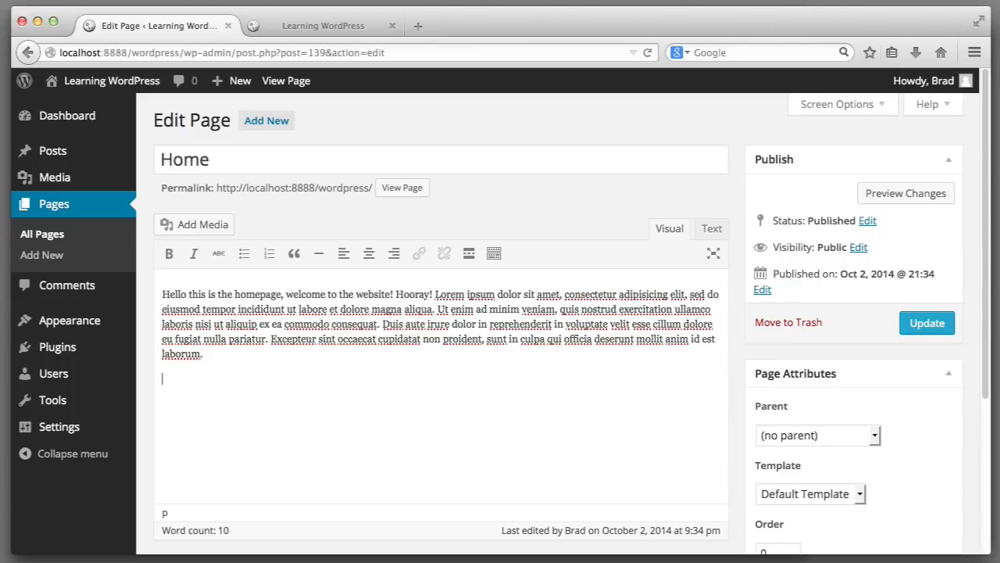
pyautogui.write('Thank you for visiting the site.')
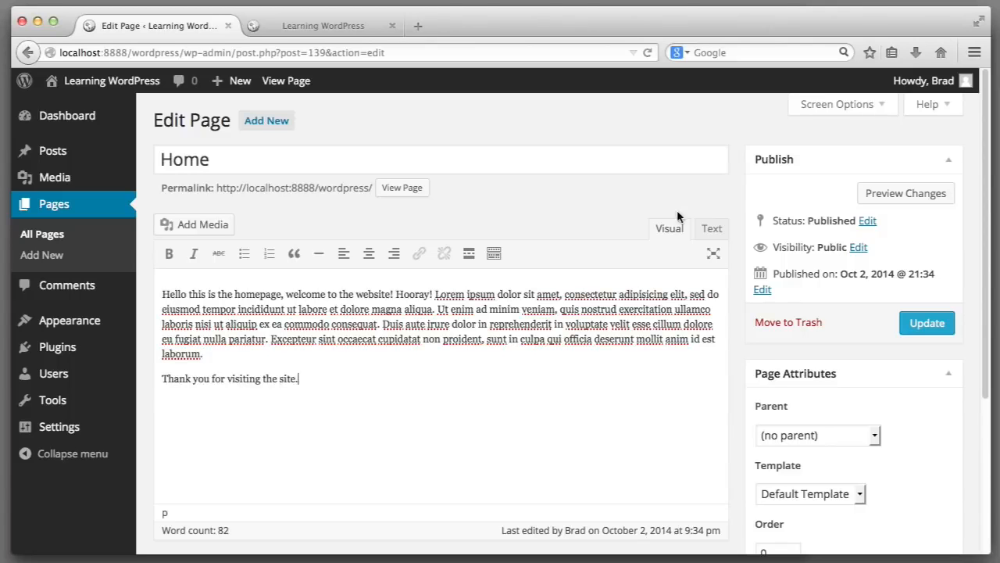
pyautogui.click(927, 323)
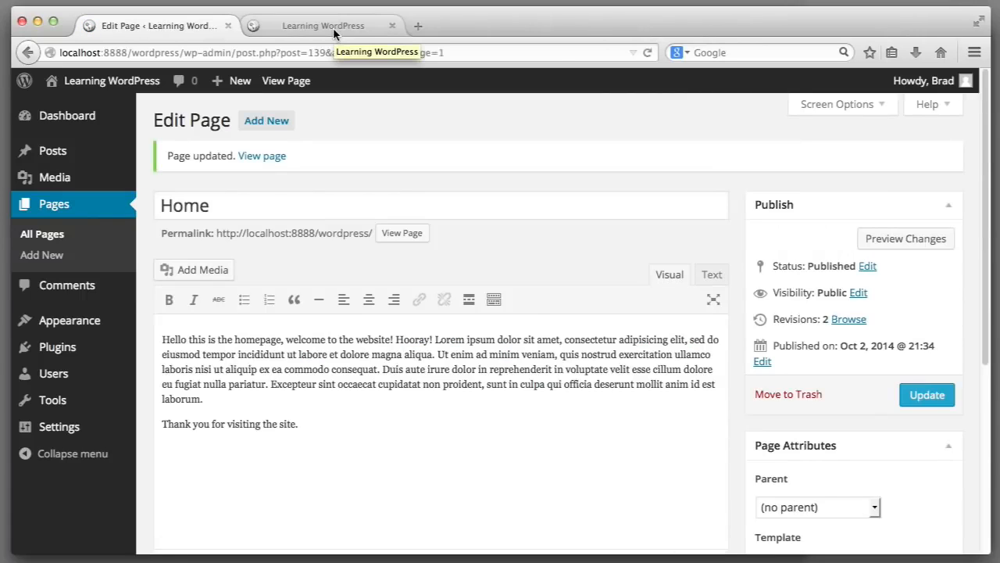
pyautogui.click(333, 27)
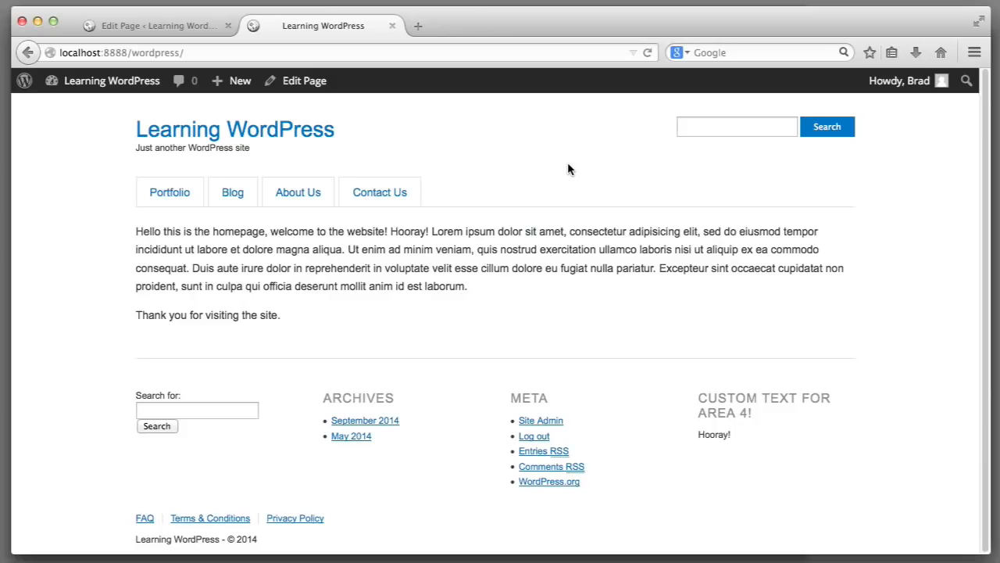
# In front-page.php, add the heading <h3>Custom HTML Here!</h3> inside the site-content div, above the PHP loop.
pyautogui.click(515, 561)
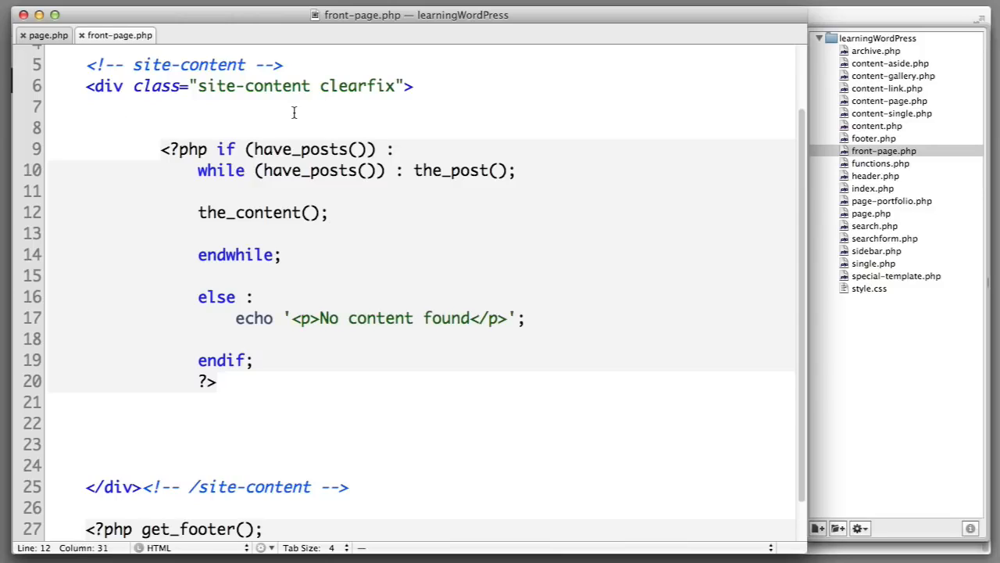
pyautogui.click(125, 110)
pyautogui.press('Return')
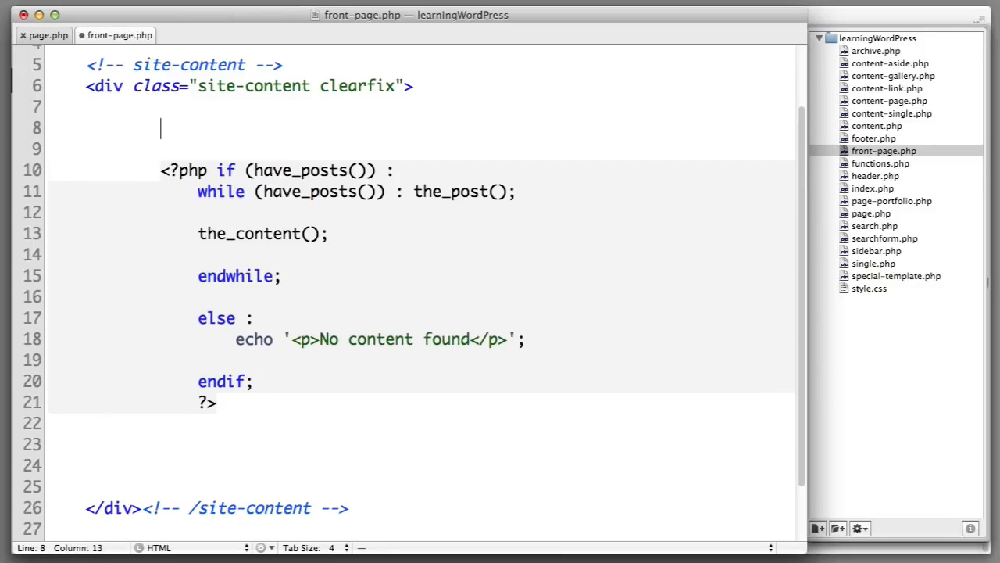
pyautogui.write('<h3>Custom ht')
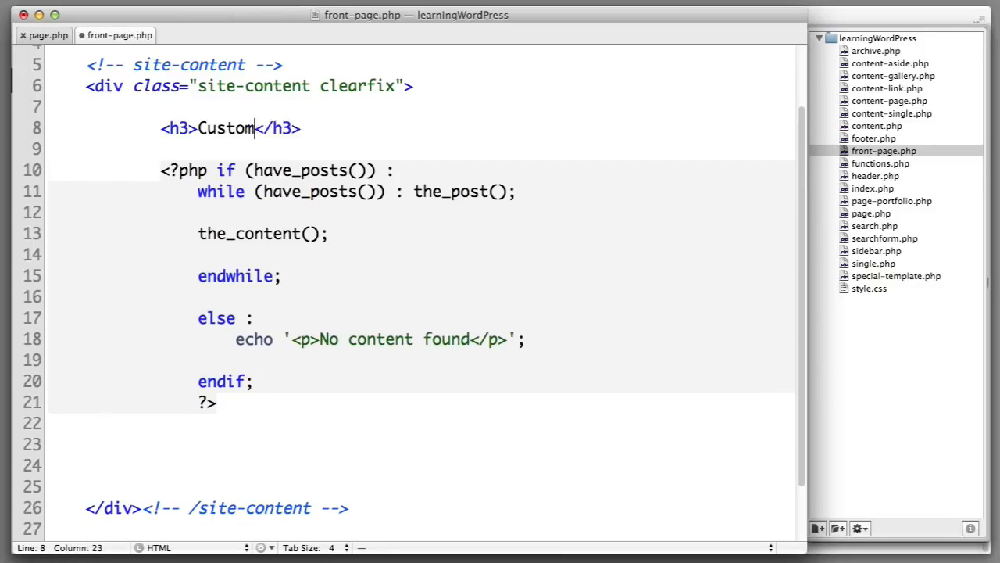
pyautogui.press('BackSpace')
pyautogui.press('BackSpace')
pyautogui.write('HTML Her')
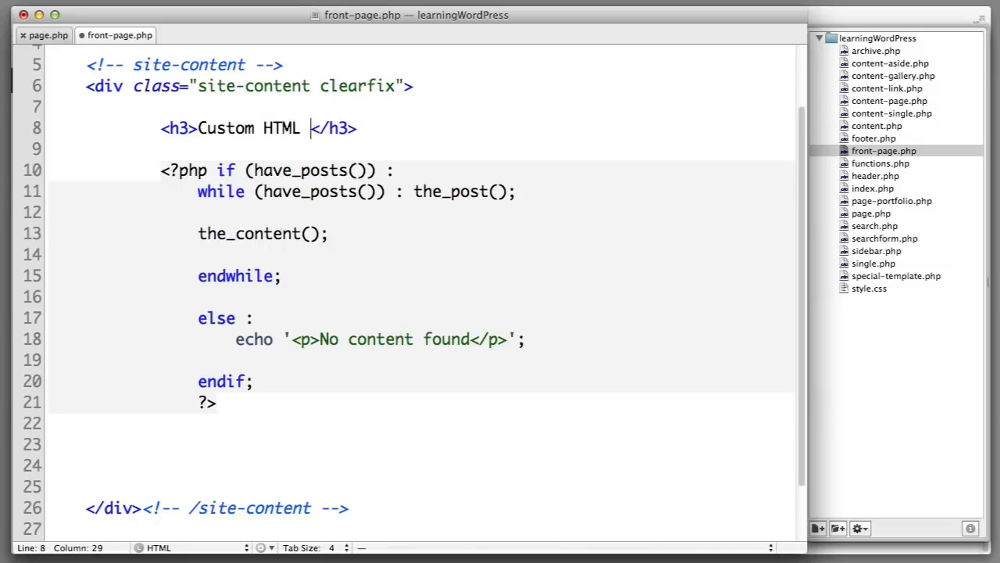
pyautogui.write('e!')
# Copy the "Custom HTML Here!" h3 line to below the PHP loop's closing tag in front-page.php and save the file.
pyautogui.moveTo(159, 129); pyautogui.dragTo(448, 130)
pyautogui.press('super+c')
pyautogui.click(222, 438)
pyautogui.press('Tab')
pyautogui.press('Tab')
pyautogui.press('Tab')
pyautogui.press('Tab')
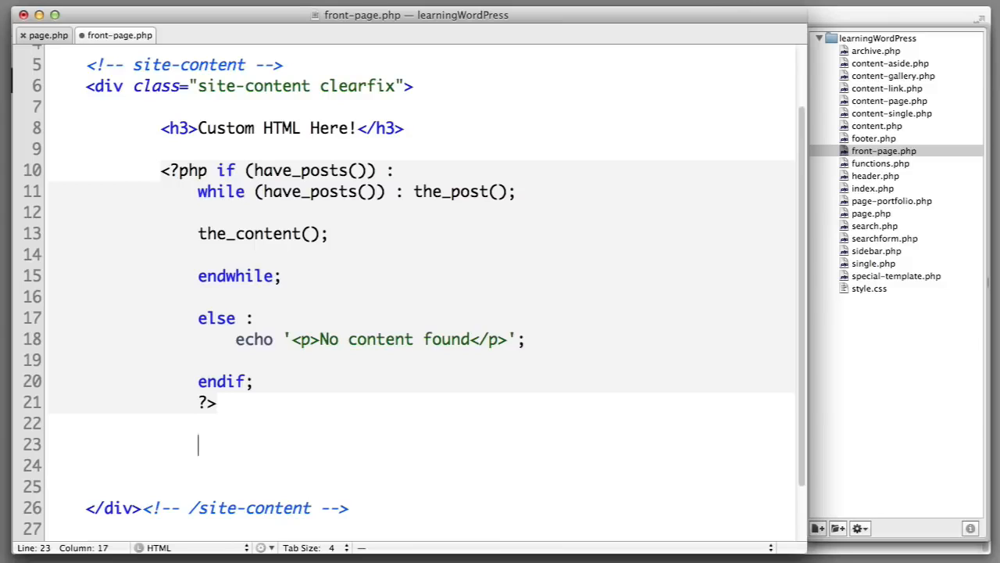
pyautogui.press('super+v')
pyautogui.press('super+s')
# Reload the live front page in the browser and check the custom headings above and below the page content.
pyautogui.press('super+Tab')
pyautogui.press('super+r')
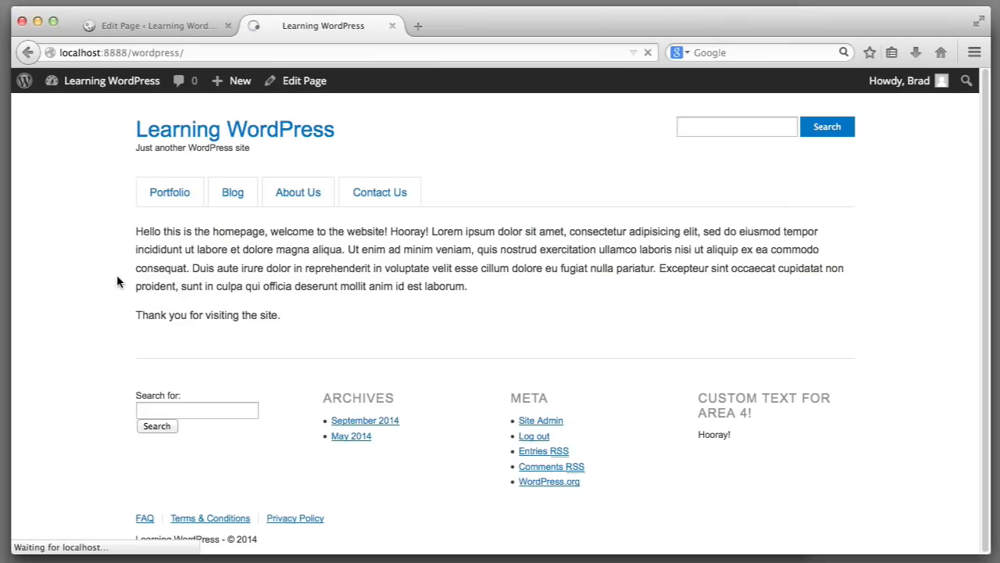
pyautogui.moveTo(128, 231); pyautogui.dragTo(282, 228)
pyautogui.moveTo(125, 375); pyautogui.dragTo(282, 374)
pyautogui.click(317, 368)
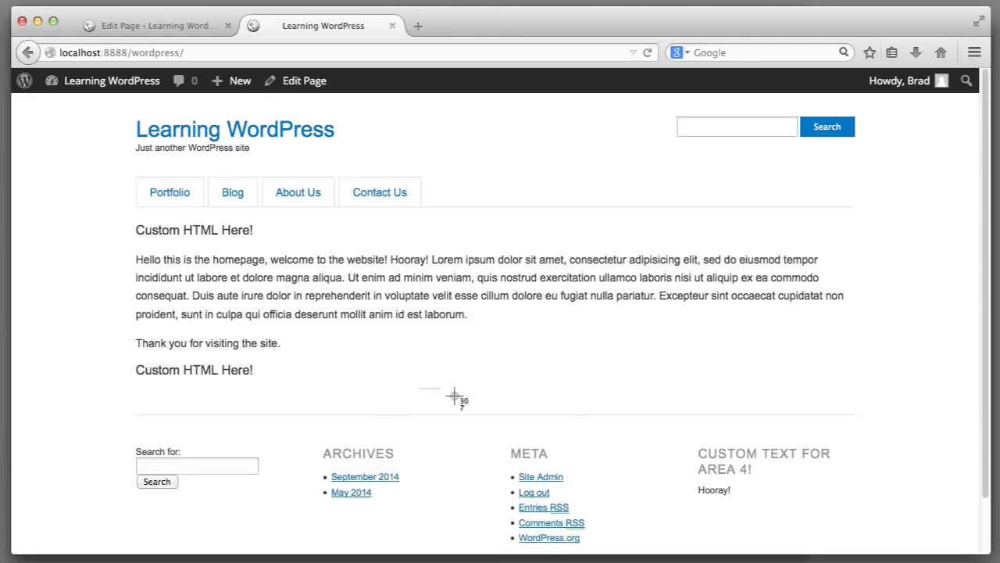
pyautogui.moveTo(629, 374); pyautogui.dragTo(841, 413)
pyautogui.moveTo(141, 377); pyautogui.dragTo(363, 407)
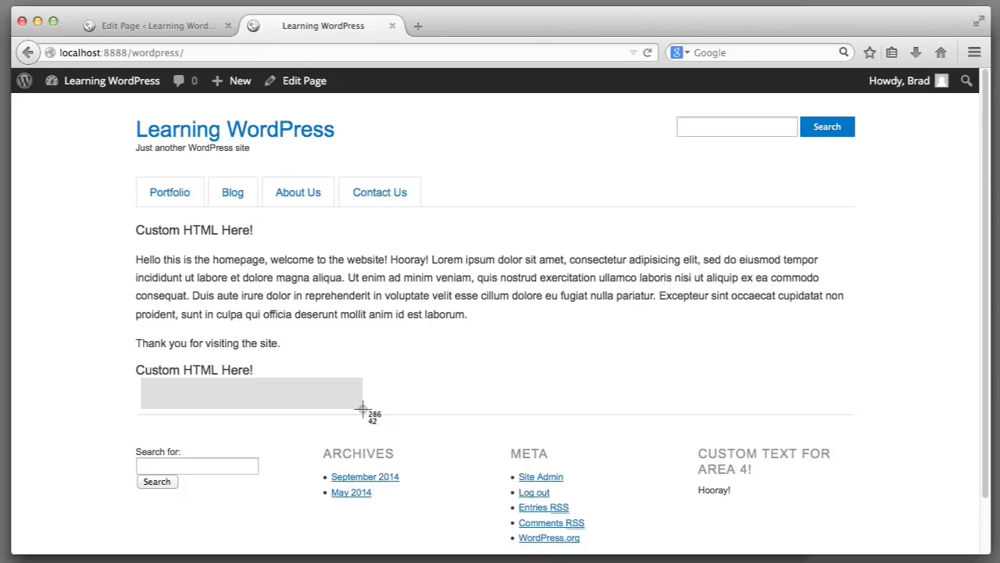
pyautogui.moveTo(362, 407); pyautogui.dragTo(363, 407)
pyautogui.press('super+shift+4')
pyautogui.moveTo(458, 383); pyautogui.dragTo(668, 413)
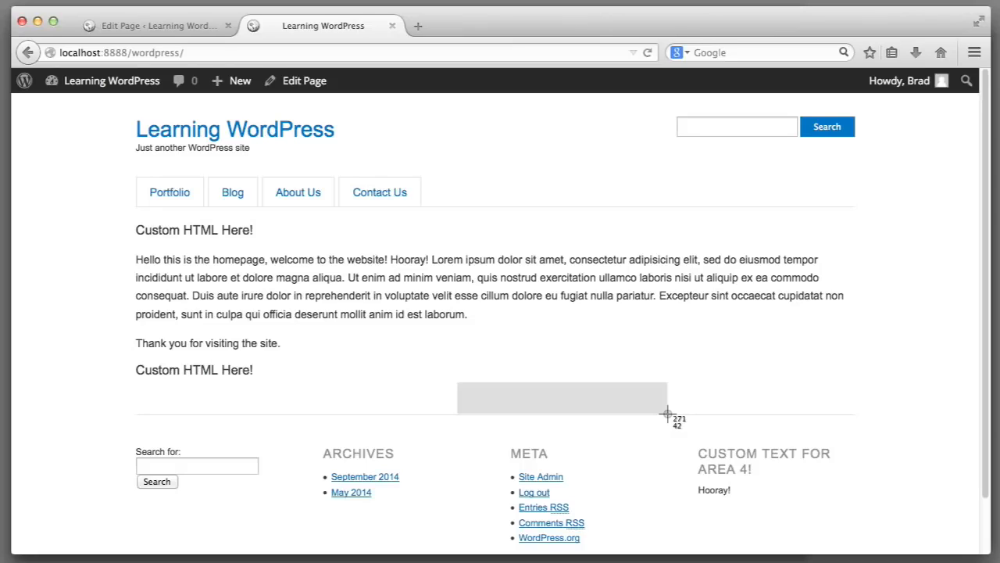
pyautogui.moveTo(668, 414); pyautogui.dragTo(668, 414)
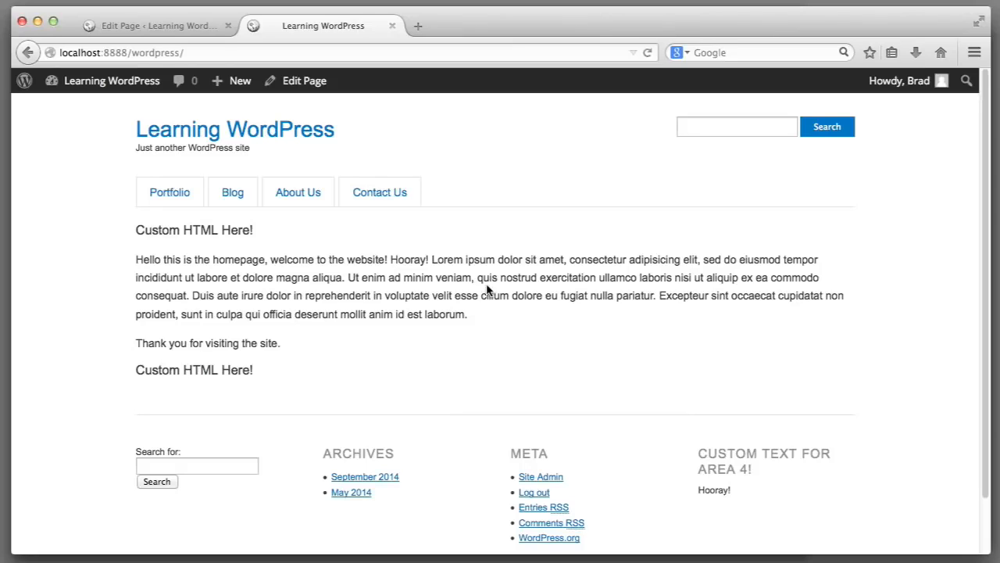
pyautogui.doubleClick(139, 259)
pyautogui.moveTo(218, 265); pyautogui.dragTo(487, 315)
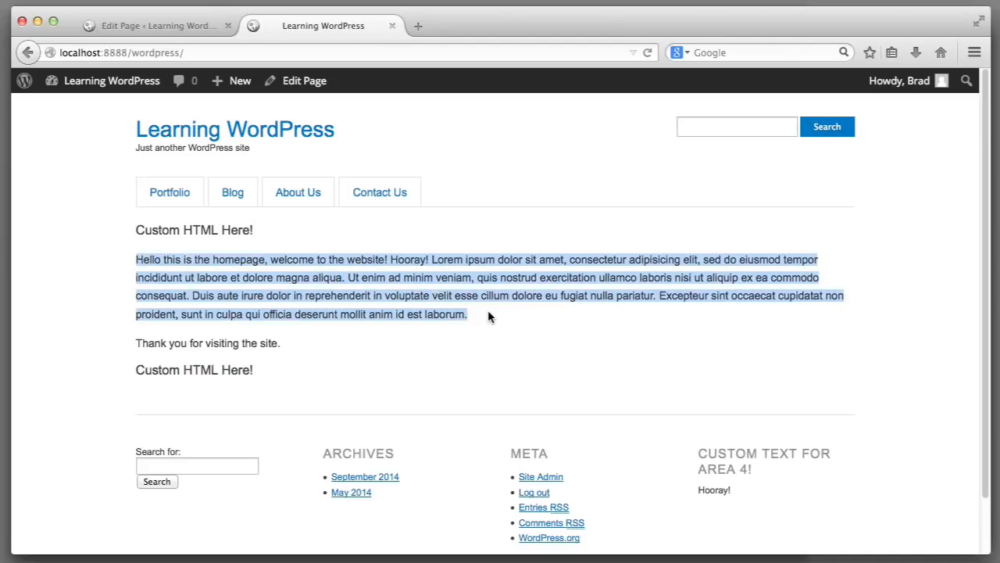
pyautogui.click(488, 311)
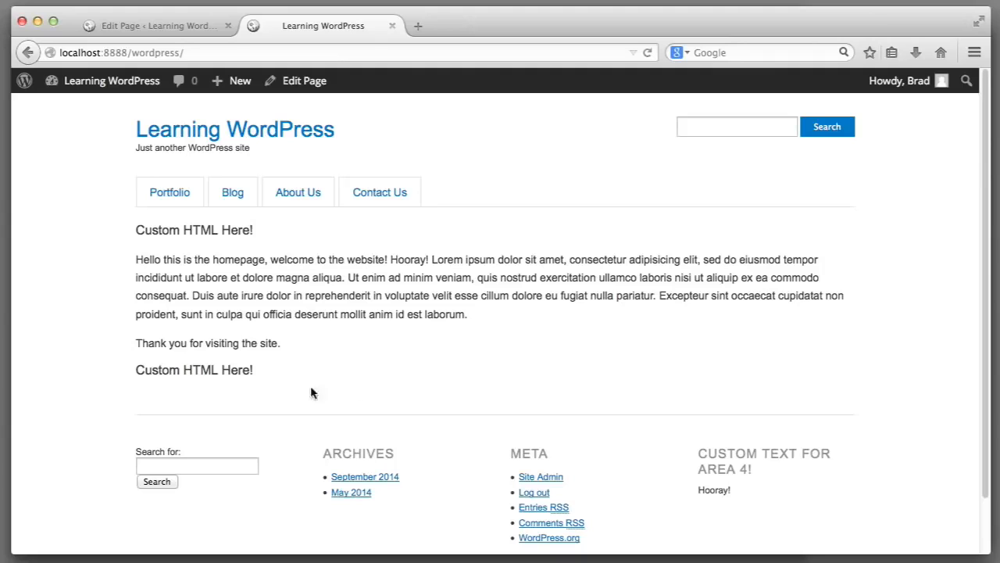